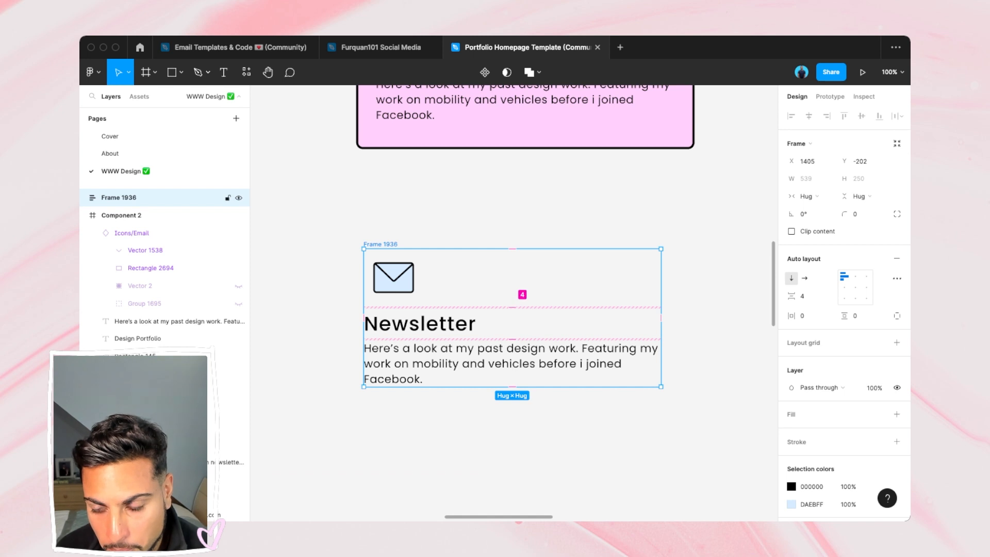
- Tighten the vertical spacing between the icon, heading and description in the newsletter frame to -4
{"action": "mouse_move", "coordinate": [511, 308]}
{"action": "left_mouse_down"}
{"action": "mouse_move", "coordinate": [510, 318]}
{"action": "mouse_move", "coordinate": [511, 293]}
{"action": "left_mouse_up"}
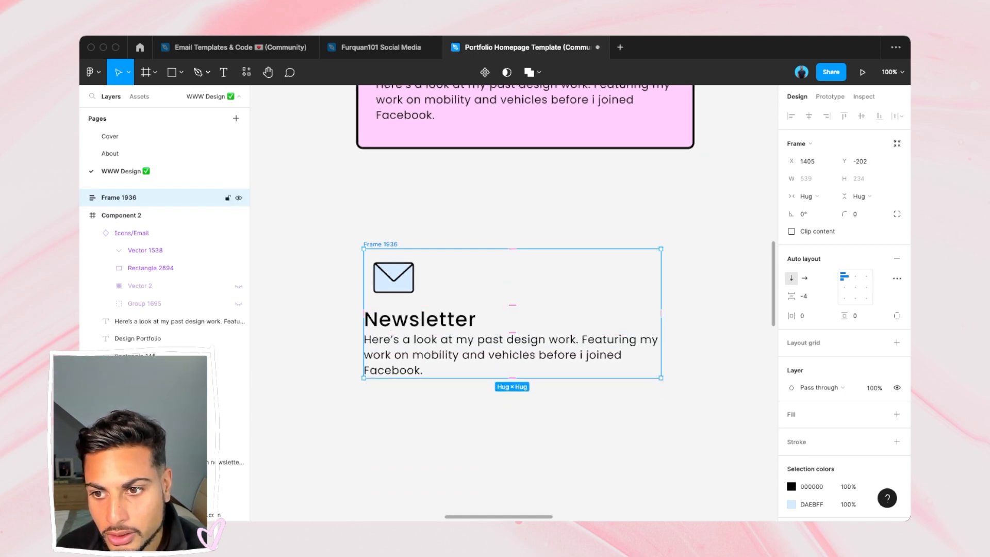
{"action": "mouse_move", "coordinate": [511, 250]}
{"action": "left_mouse_down"}
{"action": "mouse_move", "coordinate": [512, 239]}
{"action": "mouse_move", "coordinate": [512, 285]}
{"action": "mouse_move", "coordinate": [511, 269]}
{"action": "left_mouse_up"}
{"action": "key", "text": "super+z"}
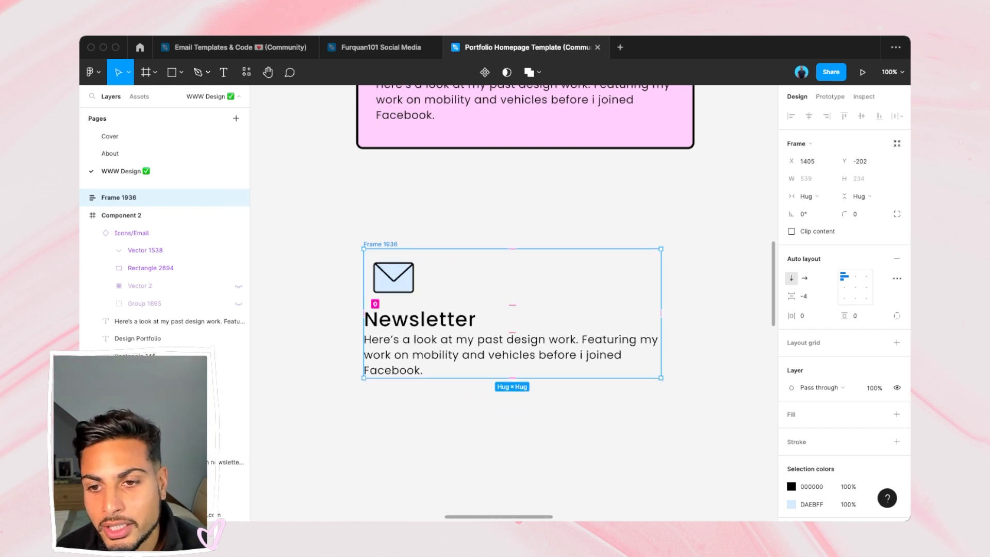
{"action": "left_click", "coordinate": [330, 289]}
{"action": "left_click", "coordinate": [381, 244]}
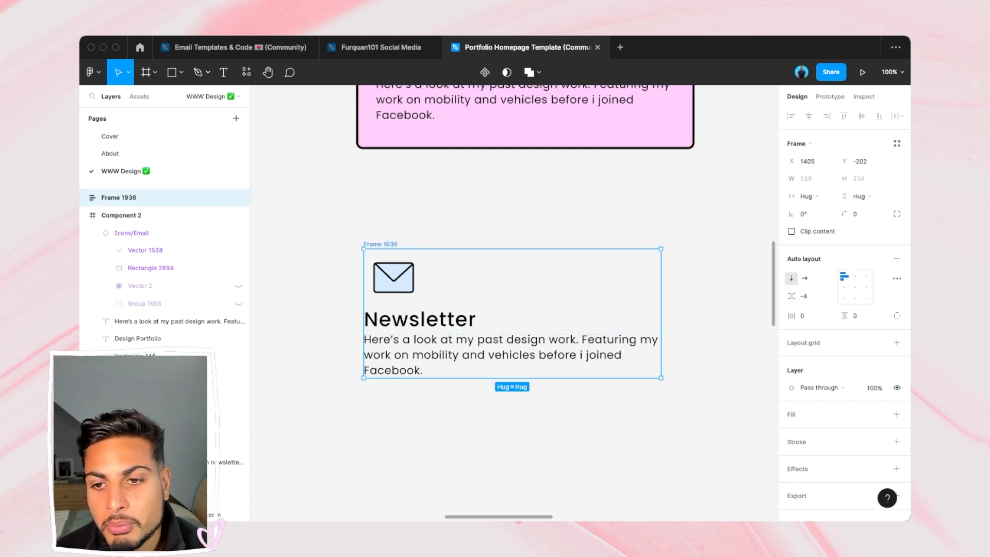
- Try an auto layout item spacing of -20 on the newsletter frame and undo it
{"action": "left_click", "coordinate": [808, 296]}
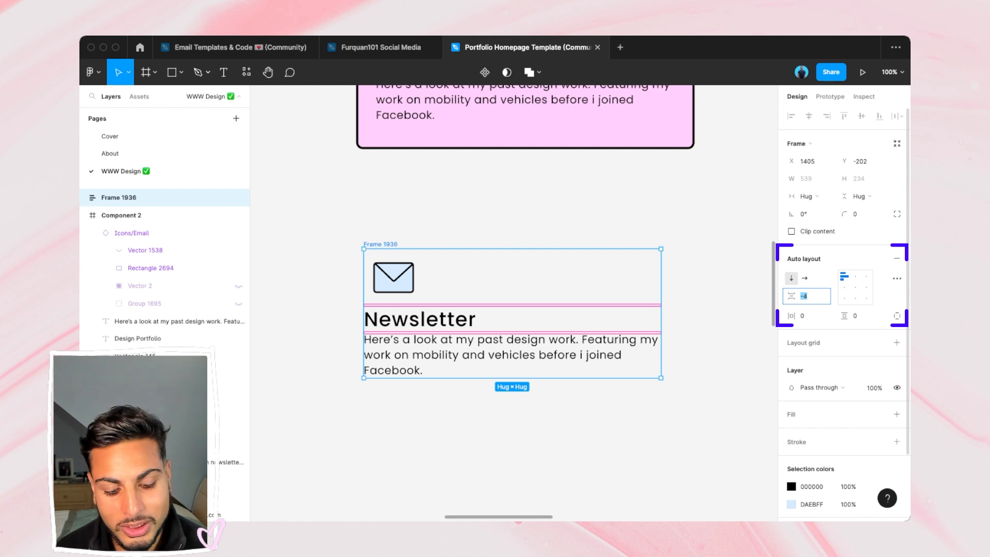
{"action": "type", "text": "-"}
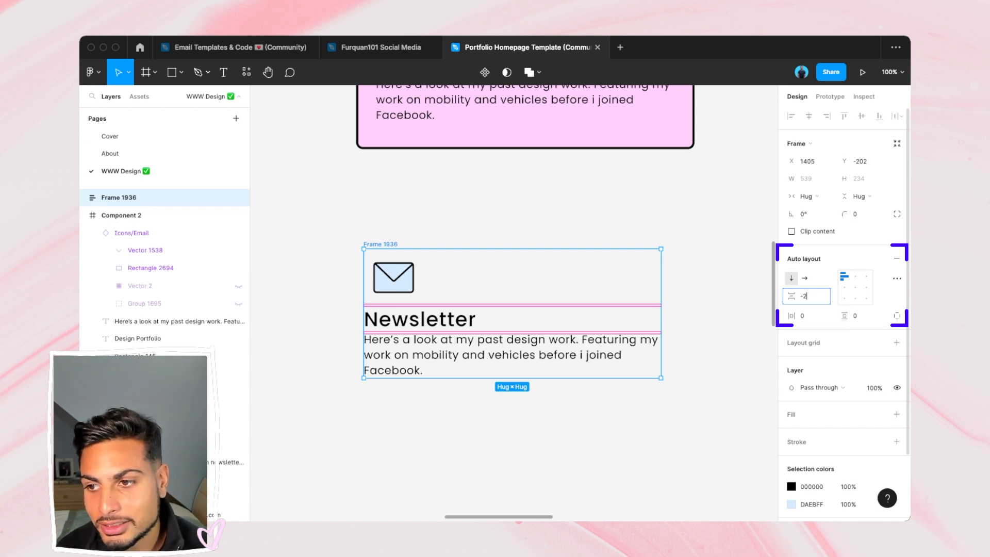
{"action": "key", "text": "Return"}
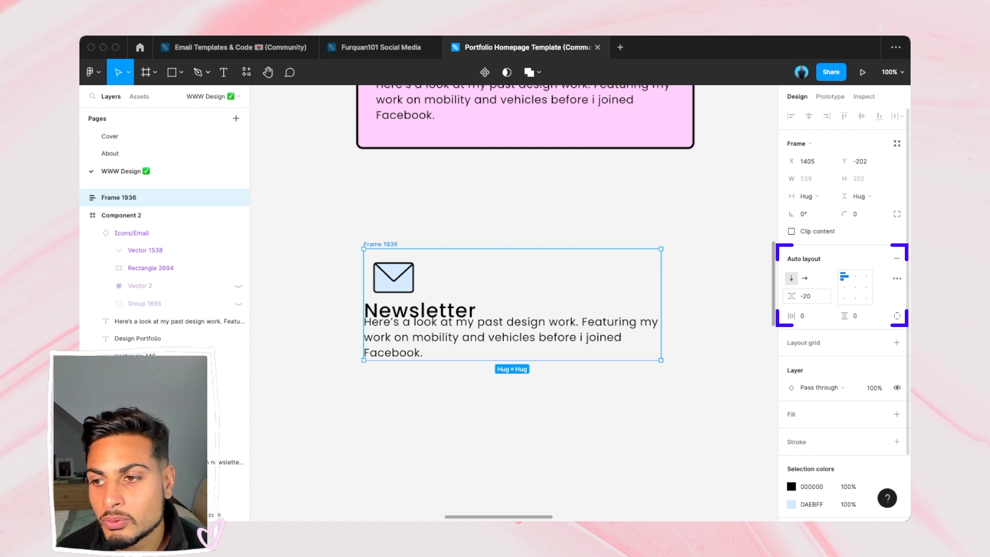
{"action": "key", "text": "super+z"}
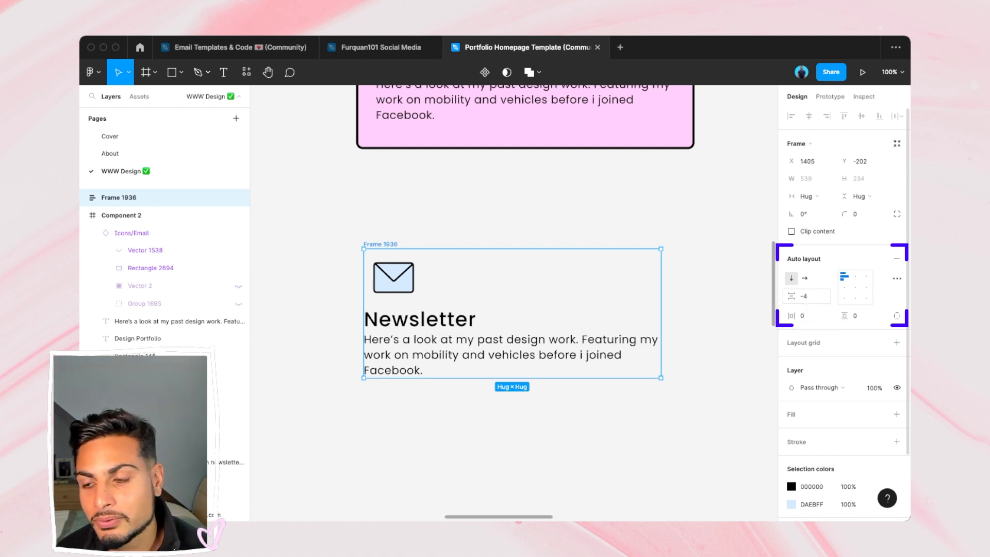
{"action": "left_click", "coordinate": [548, 295]}
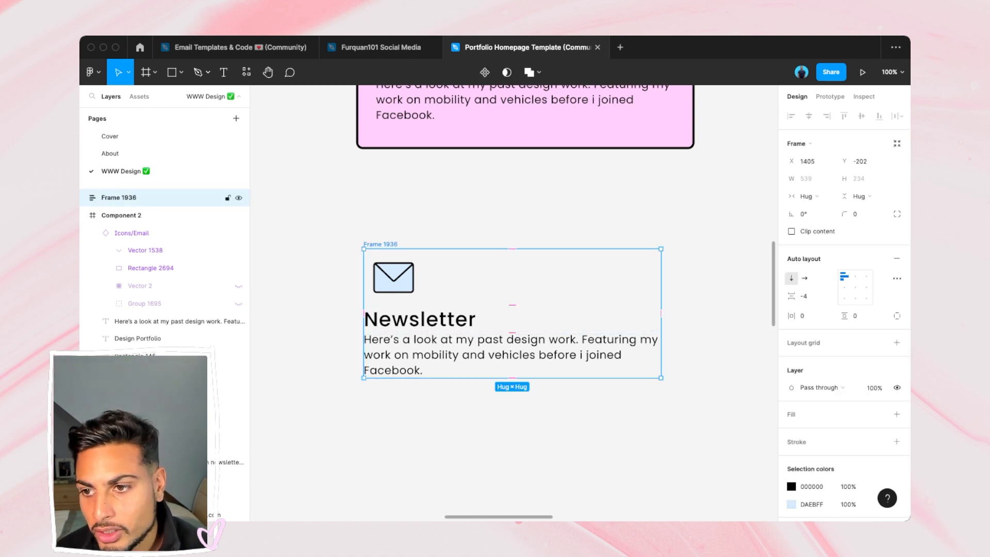
- Add a fill to the newsletter frame, sampling the pink FFD2F9 from the original newsletter card
{"action": "scroll", "coordinate": [516, 304], "scroll_direction": "up", "scroll_amount": 4}
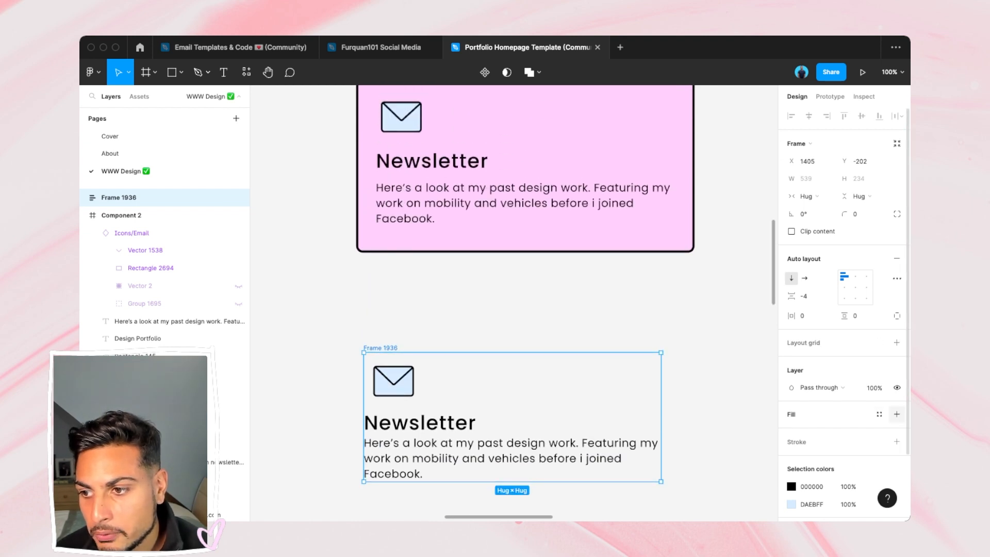
{"action": "left_click", "coordinate": [896, 414]}
{"action": "left_click", "coordinate": [791, 432]}
{"action": "left_click", "coordinate": [661, 397]}
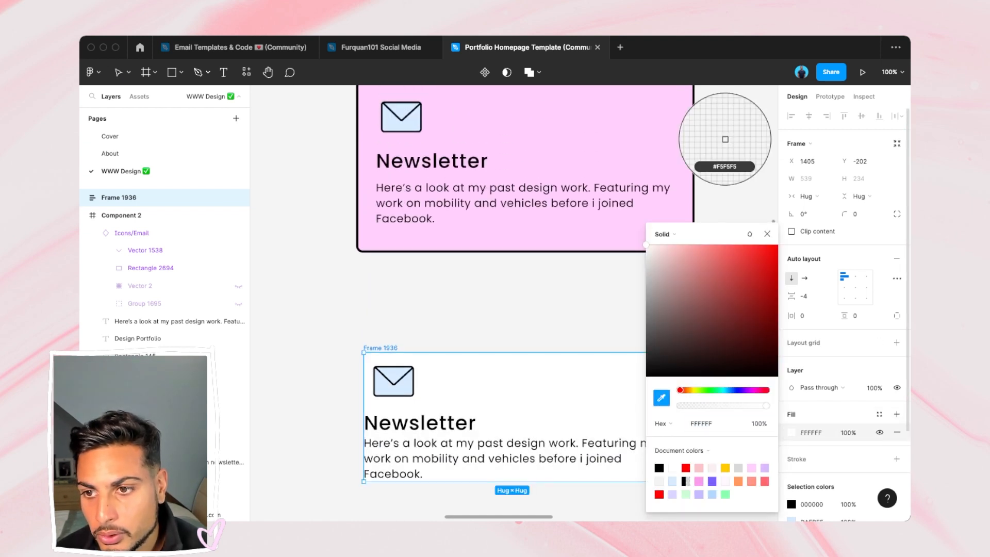
{"action": "left_click", "coordinate": [691, 147]}
{"action": "scroll", "coordinate": [515, 289], "scroll_direction": "down", "scroll_amount": 1}
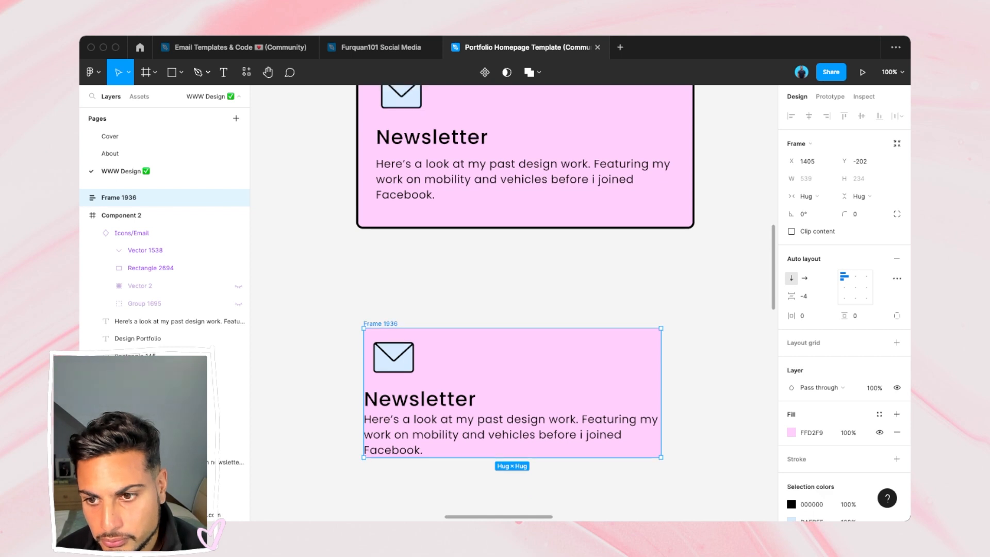
- Add a black 000000 inside stroke of width 4 to the newsletter frame
{"action": "scroll", "coordinate": [515, 304], "scroll_direction": "down", "scroll_amount": 2}
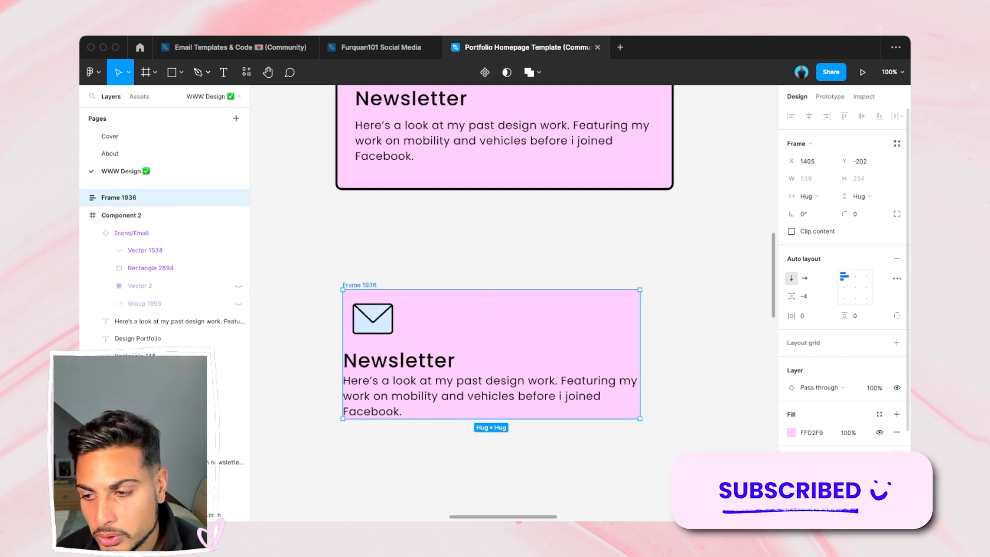
{"action": "left_click", "coordinate": [896, 459]}
{"action": "left_click", "coordinate": [853, 495]}
{"action": "type", "text": "4\\"}
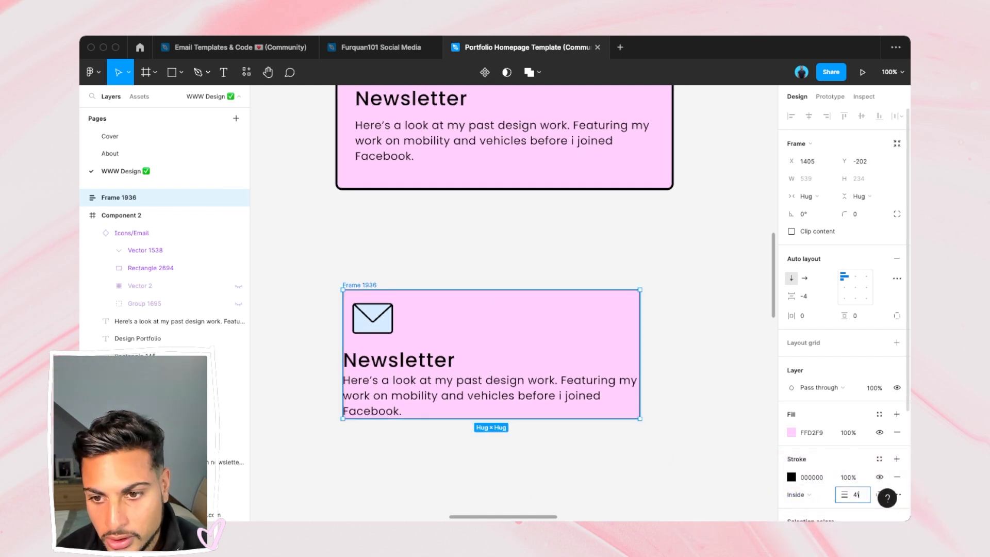
{"action": "key", "text": "Return"}
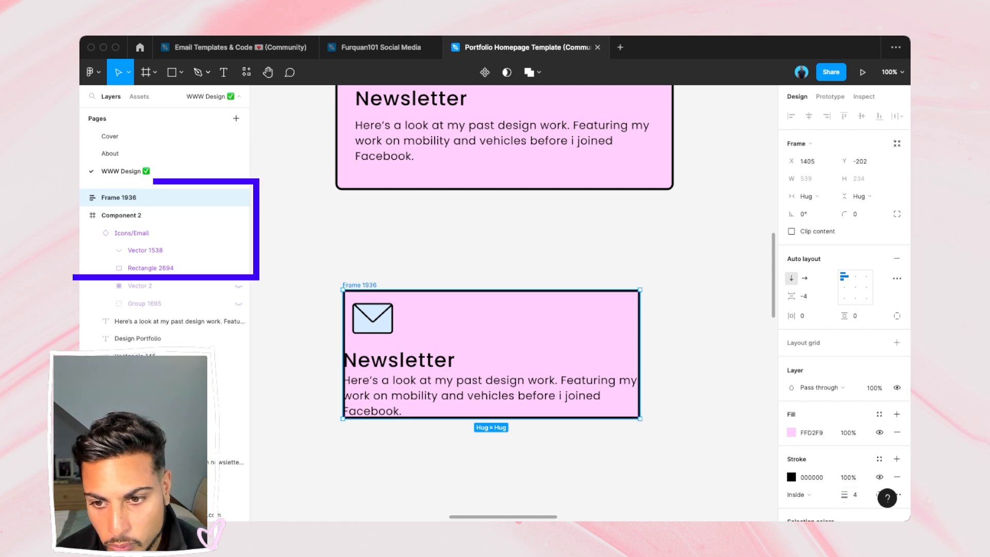
- Expand the newsletter frame's layers and set its horizontal auto layout padding to 24
{"action": "left_click", "coordinate": [84, 197]}
{"action": "left_click", "coordinate": [165, 250]}
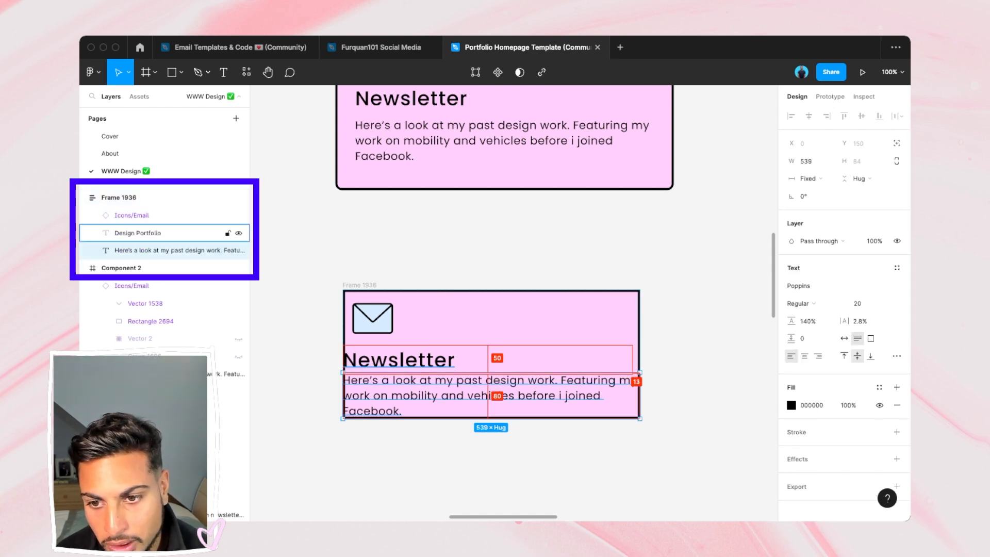
{"action": "key", "text": "Escape"}
{"action": "left_click", "coordinate": [118, 197]}
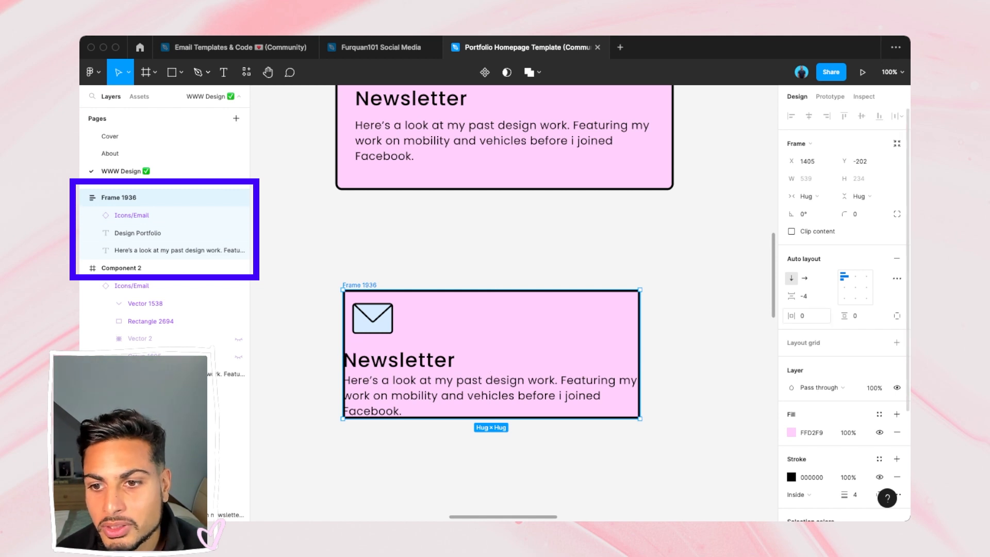
{"action": "left_click", "coordinate": [807, 316]}
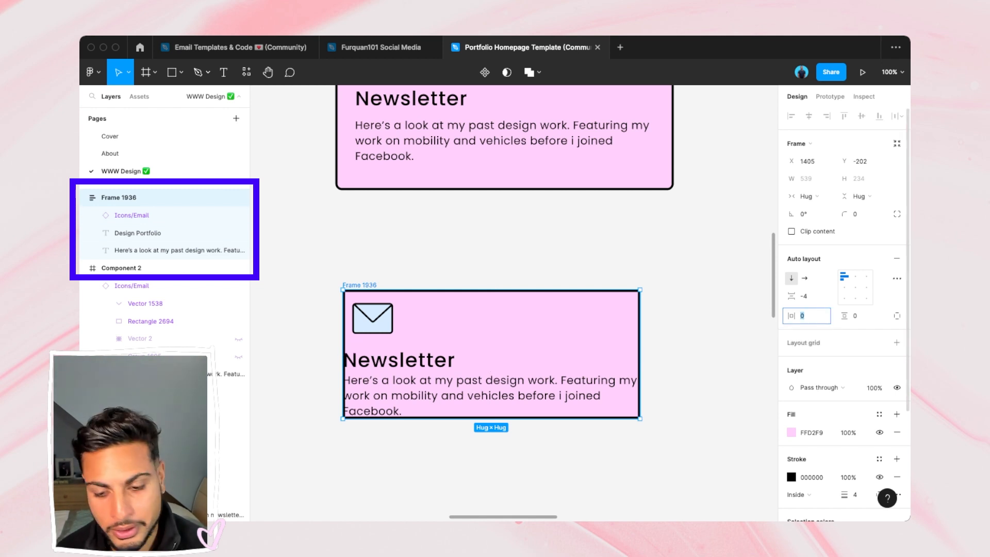
{"action": "type", "text": "24"}
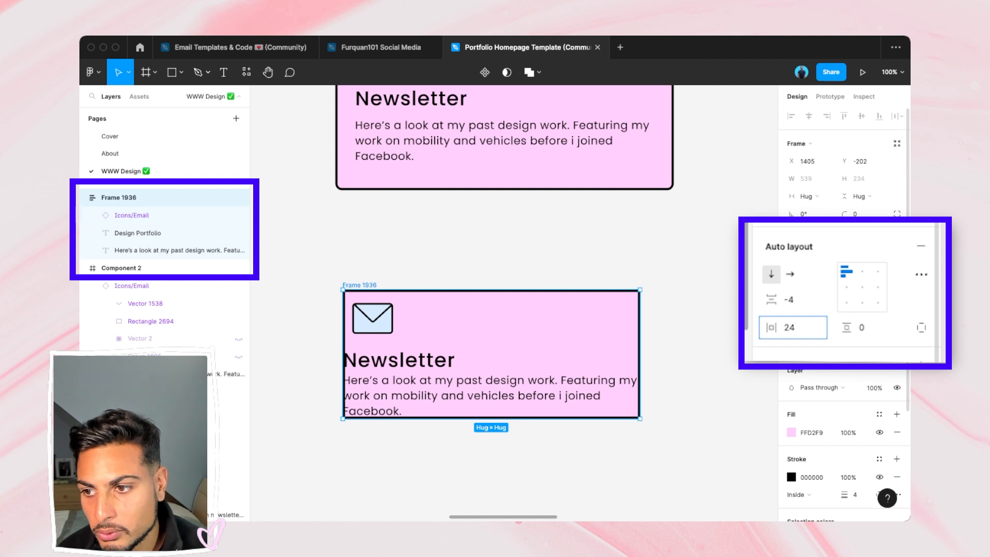
{"action": "key", "text": "Return"}
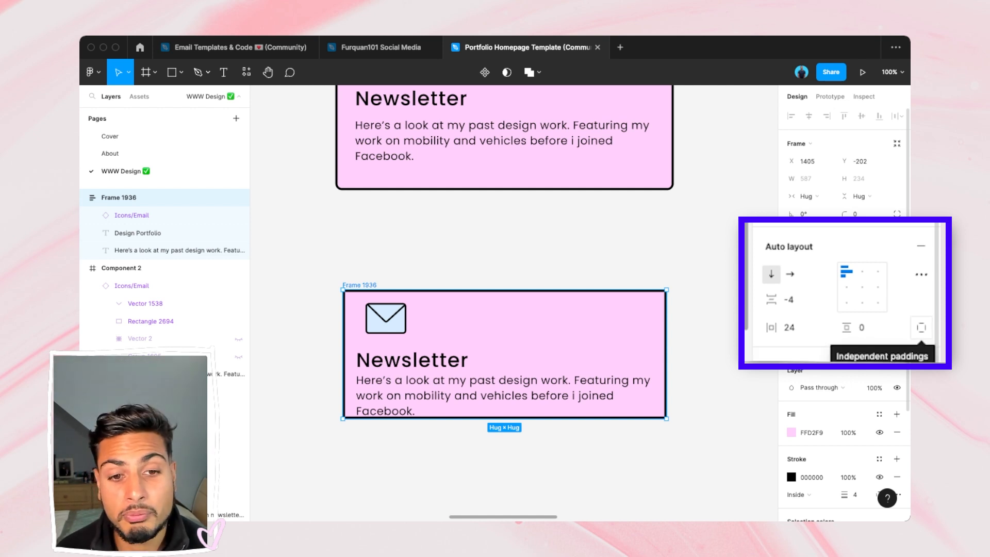
- Enable independent paddings on the newsletter frame and set left padding to 40 and right padding to 64
{"action": "left_click", "coordinate": [921, 328]}
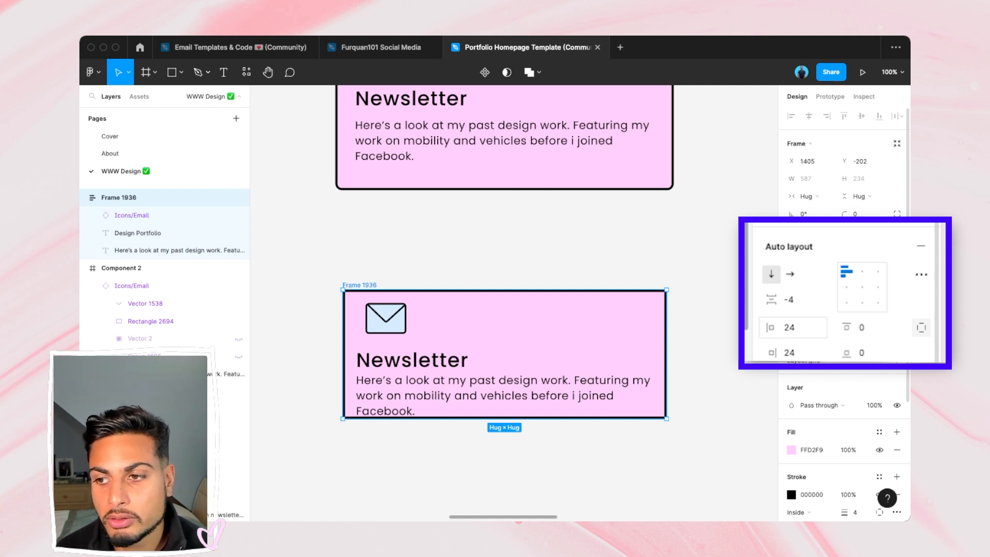
{"action": "left_click", "coordinate": [791, 327]}
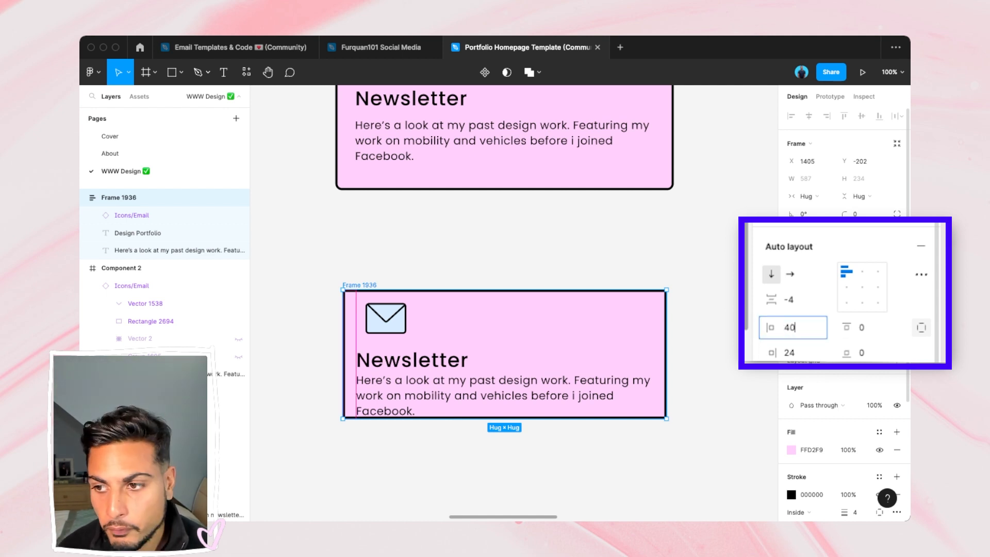
{"action": "key", "text": "Return"}
{"action": "key", "text": "Tab"}
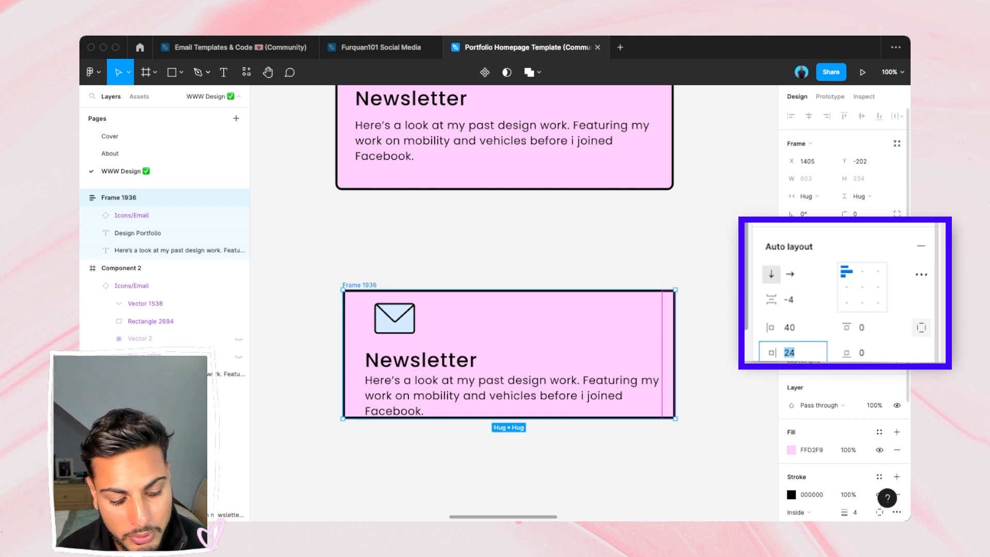
{"action": "type", "text": "64"}
{"action": "key", "text": "Return"}
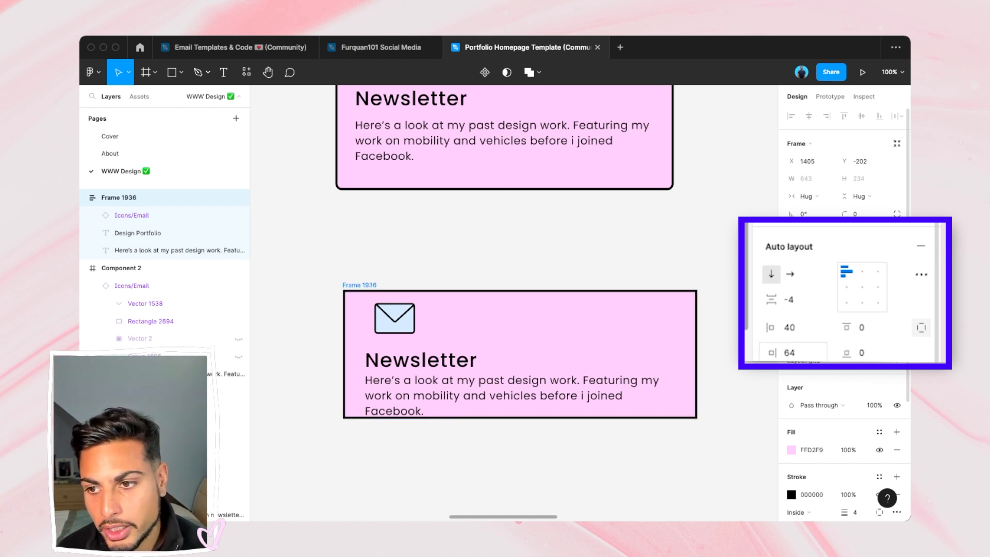
{"action": "left_click", "coordinate": [402, 252]}
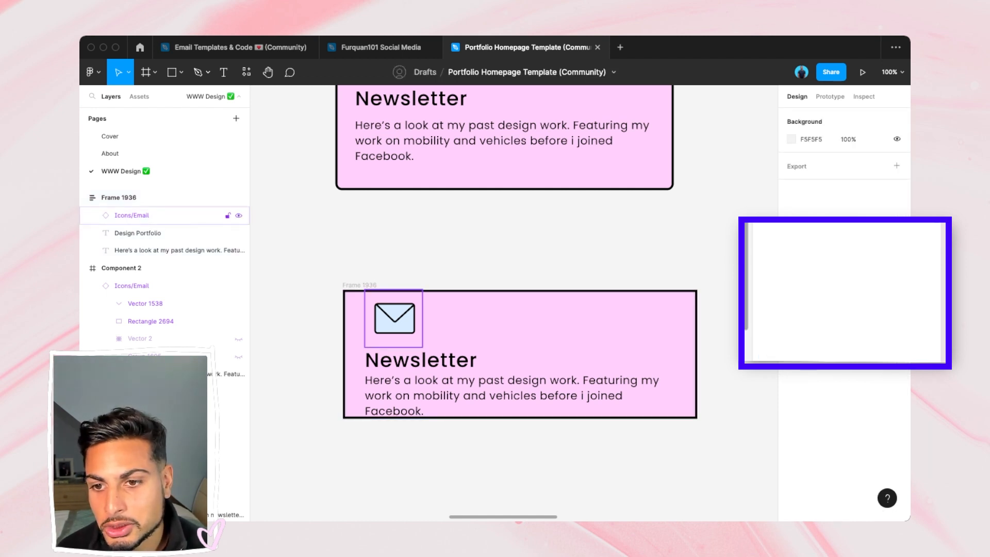
- Set the newsletter frame's top and bottom padding to 24 each
{"action": "left_click", "coordinate": [464, 325]}
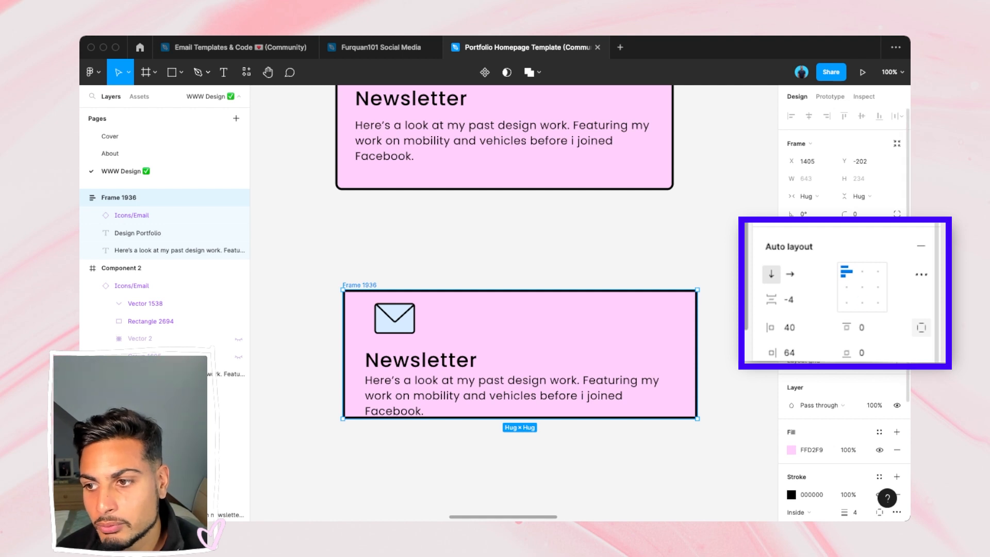
{"action": "left_click", "coordinate": [863, 328]}
{"action": "type", "text": "24"}
{"action": "key", "text": "Tab"}
{"action": "type", "text": "24"}
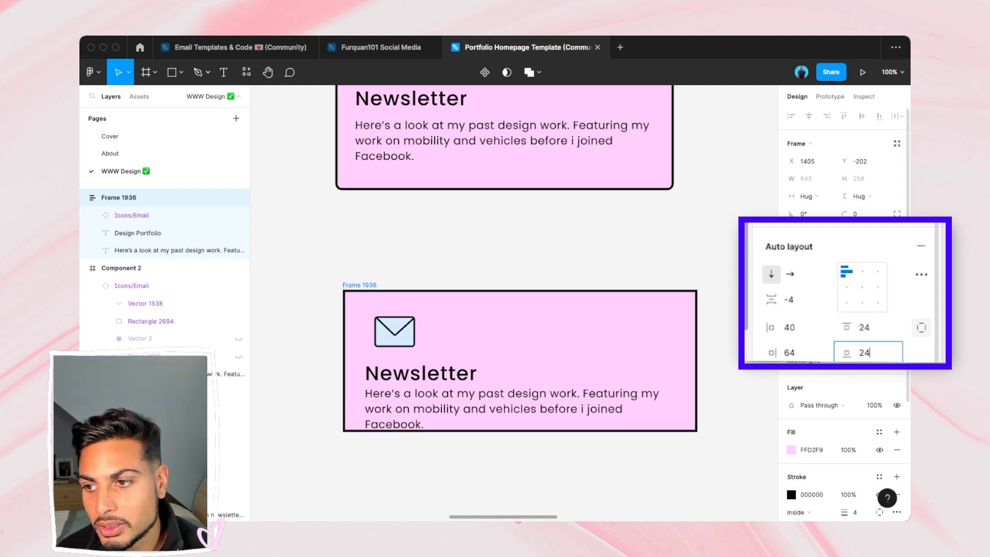
{"action": "key", "text": "Return"}
{"action": "key", "text": "Escape"}
- Set the newsletter frame's corner radius to 8
{"action": "left_click", "coordinate": [547, 345]}
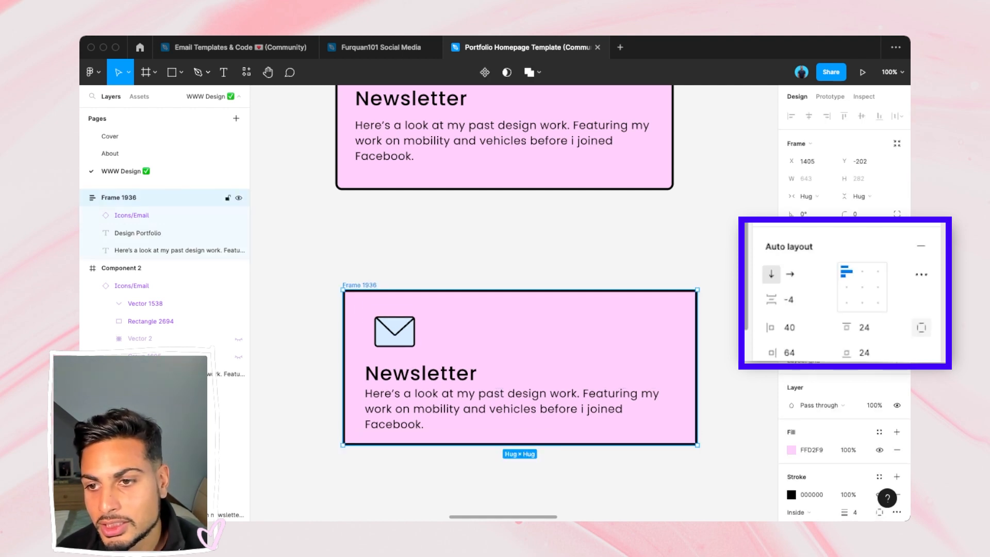
{"action": "type", "text": "8"}
{"action": "key", "text": "Return"}
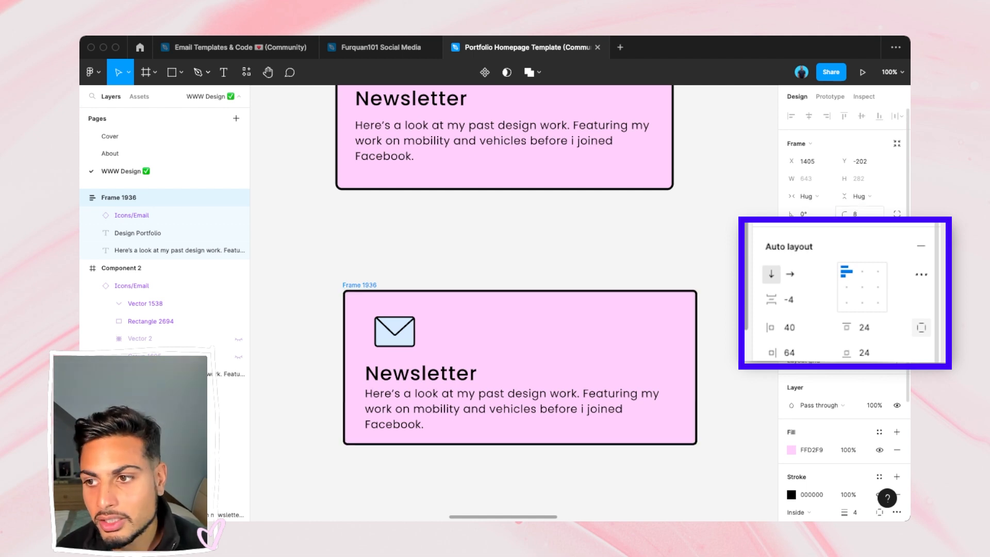
{"action": "key", "text": "Escape"}
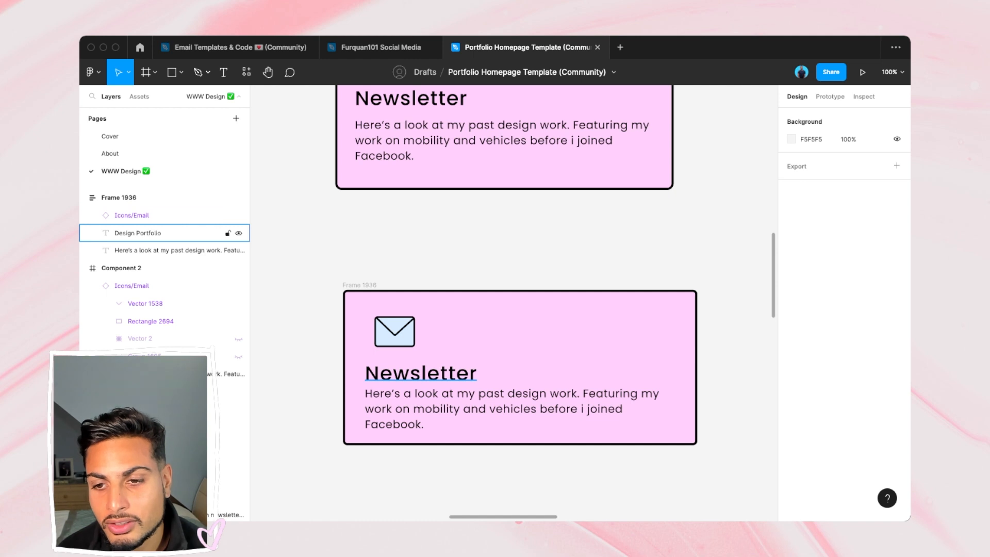
- Set the vertical spacing between the newsletter frame's items to 8
{"action": "left_click", "coordinate": [515, 343]}
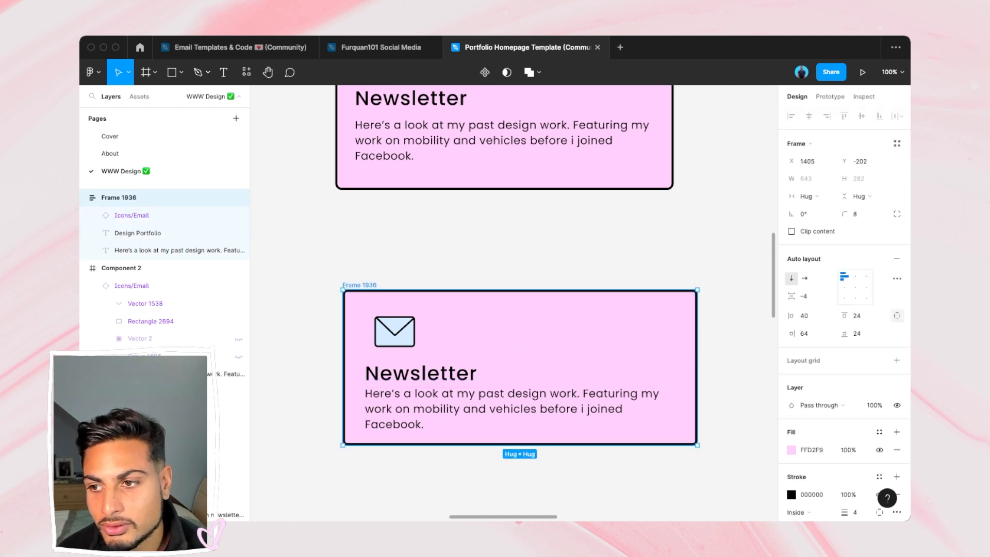
{"action": "left_click", "coordinate": [805, 296]}
{"action": "type", "text": "8"}
{"action": "key", "text": "Return"}
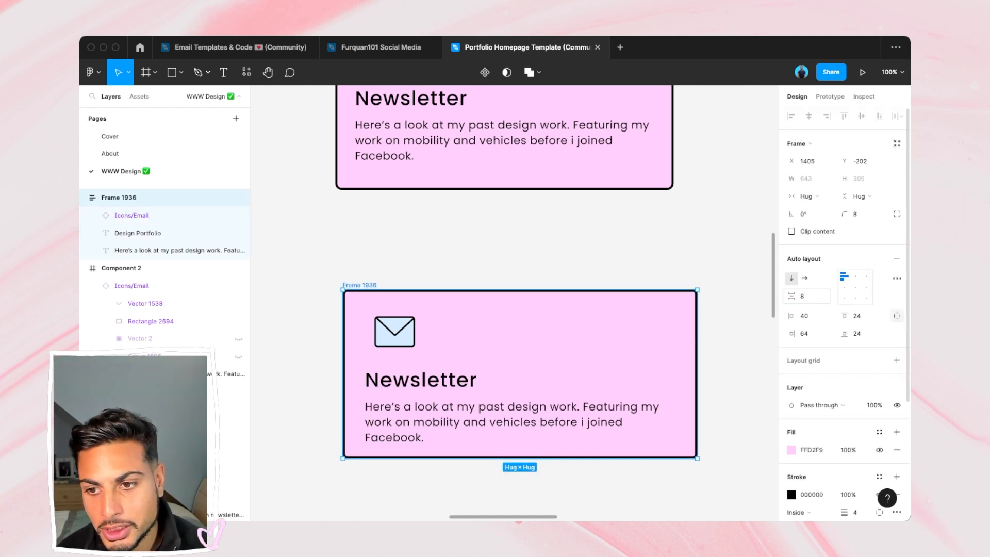
{"action": "left_click", "coordinate": [735, 340]}
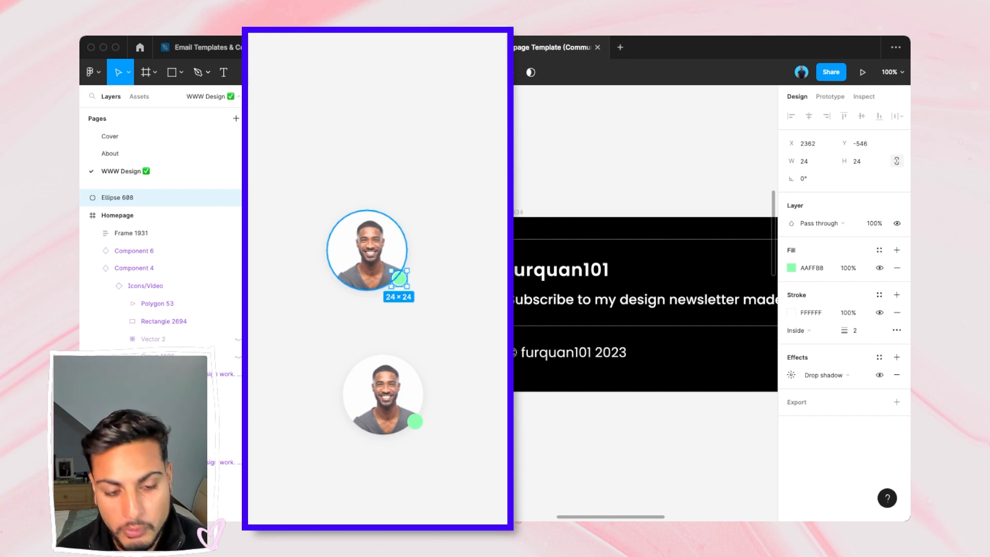
- Wrap the upper avatar photo and its green status dot in auto layout and overlap them with a spacing of -184
{"action": "left_click", "coordinate": [367, 250], "text": "shift"}
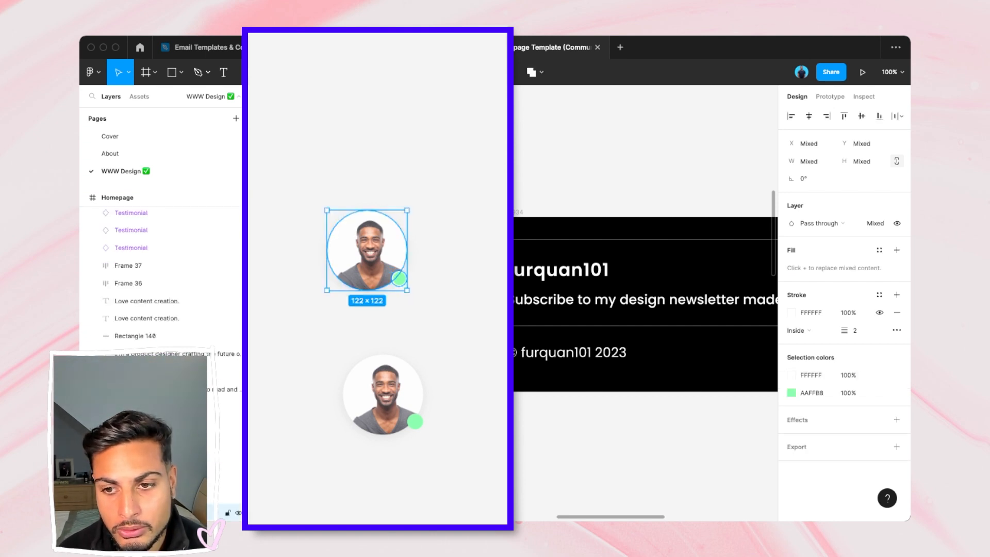
{"action": "key", "text": "shift+a"}
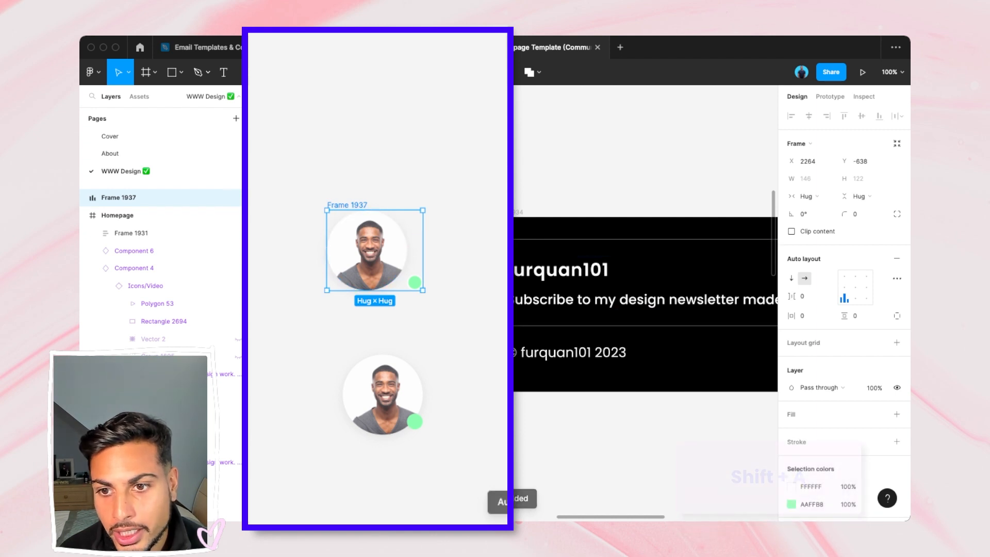
{"action": "left_click_drag", "start_coordinate": [421, 236], "coordinate": [366, 241]}
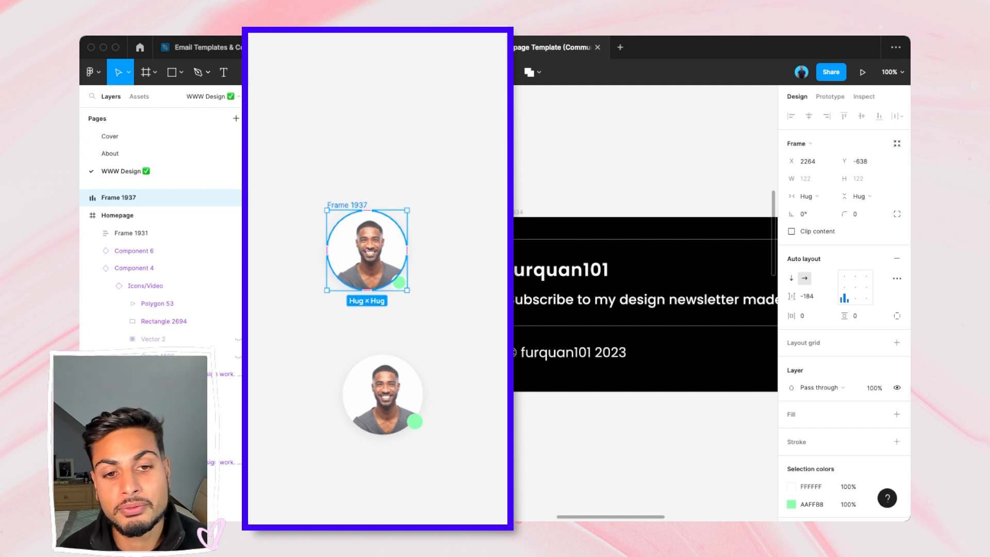
- Wrap the lower avatar photo and its green status dot in an auto layout frame
{"action": "key", "text": "Escape"}
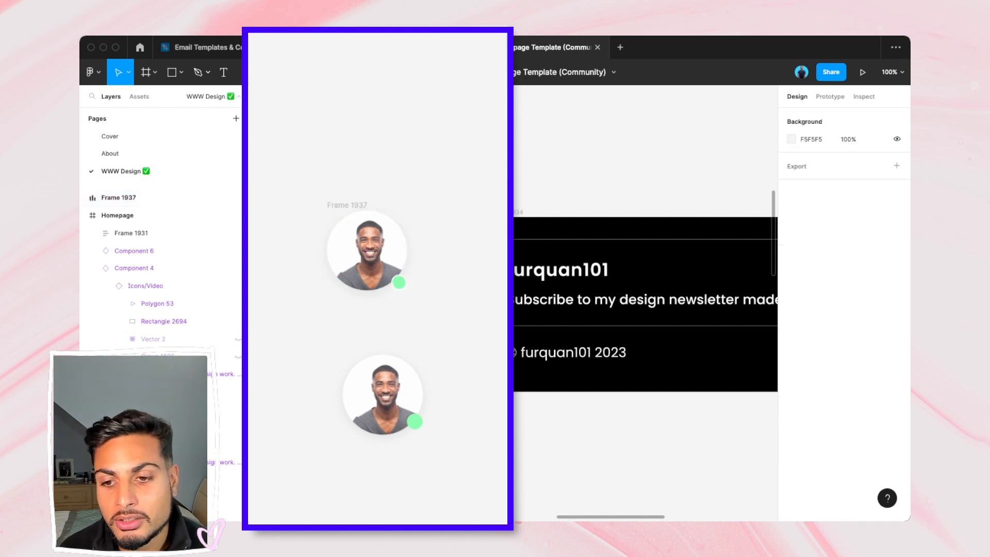
{"action": "scroll", "coordinate": [645, 309], "scroll_direction": "down", "scroll_amount": 5}
{"action": "left_click", "coordinate": [415, 295]}
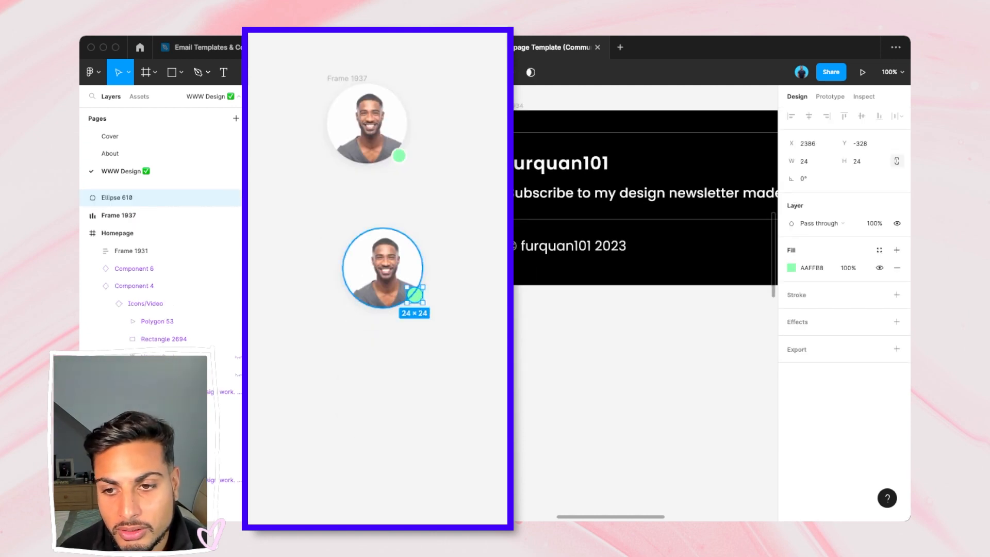
{"action": "left_click", "coordinate": [384, 271], "text": "shift"}
{"action": "key", "text": "shift+a"}
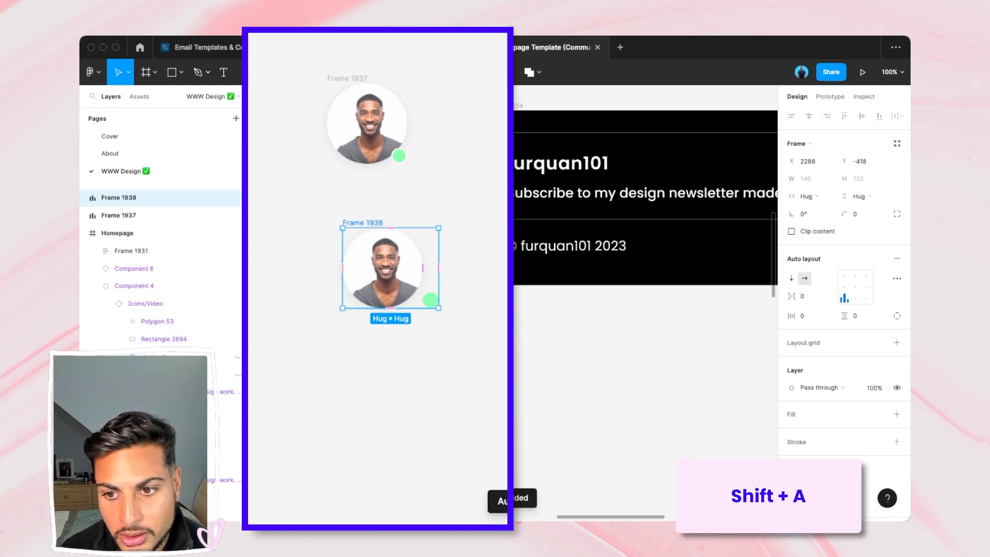
- Give the lower avatar's green dot absolute position and place it over the photo's lower-right area at about X 90, Y 85
{"action": "left_click", "coordinate": [431, 300]}
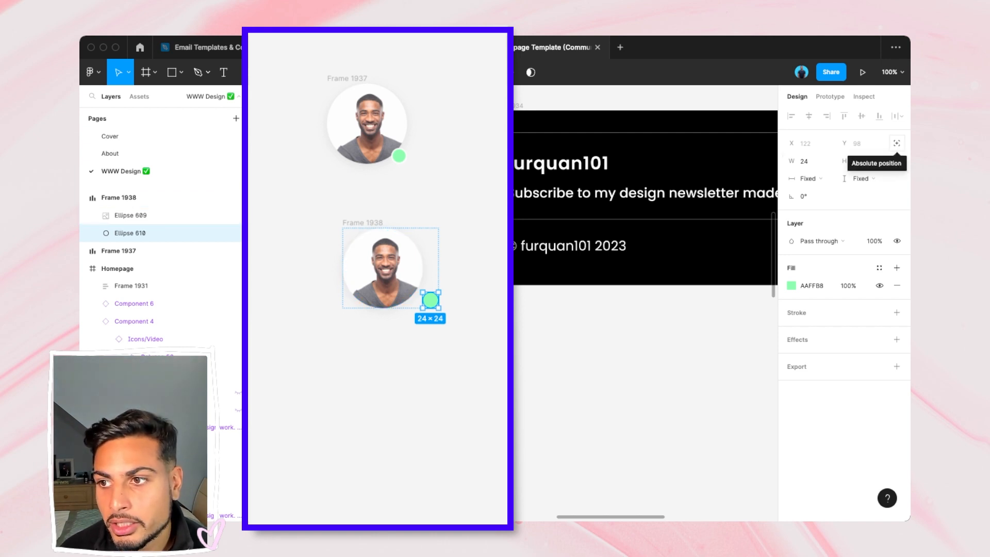
{"action": "left_click", "coordinate": [897, 142]}
{"action": "left_click_drag", "start_coordinate": [431, 300], "coordinate": [410, 292]}
{"action": "key", "text": "super+equal"}
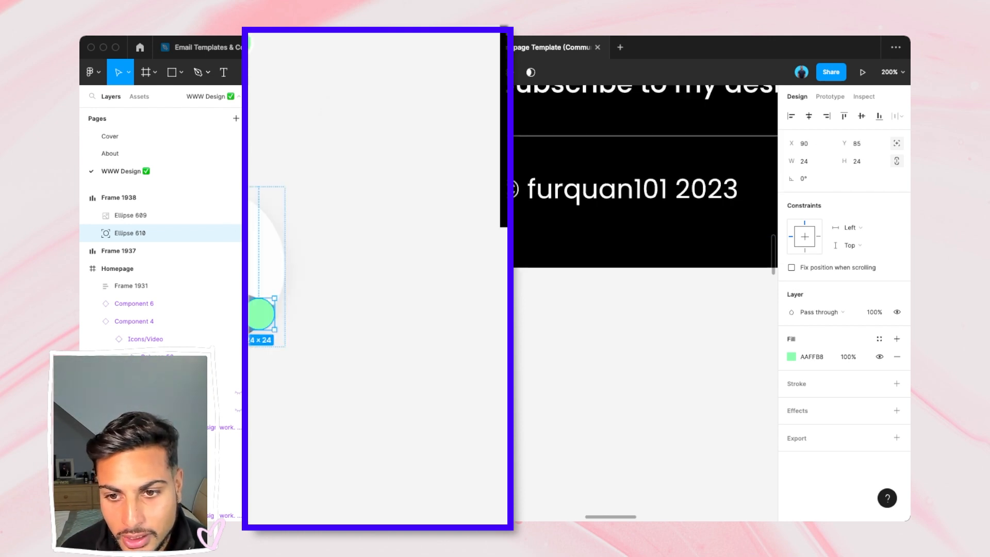
{"action": "scroll", "coordinate": [377, 278], "scroll_direction": "left", "scroll_amount": 2}
{"action": "key", "text": "alt"}
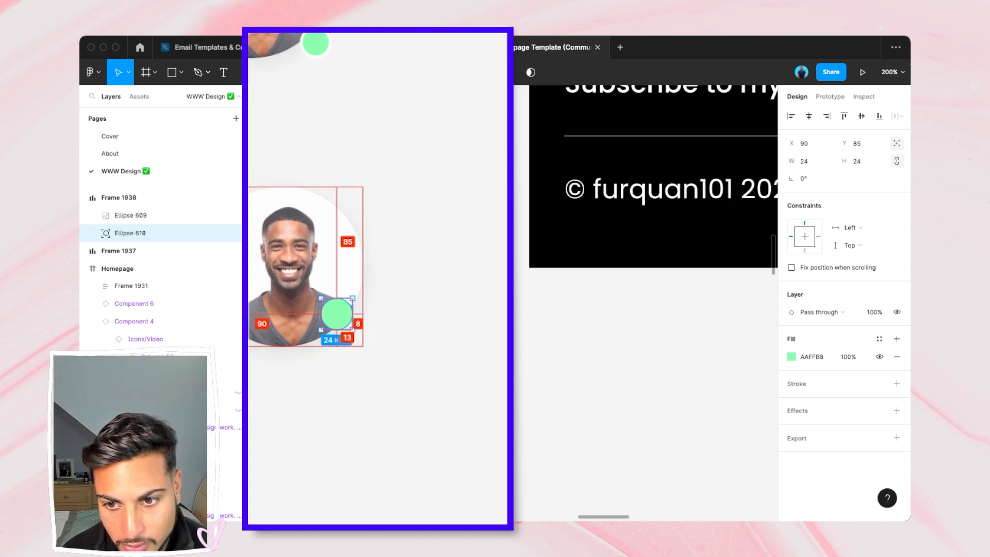
- Nudge the lower avatar's green dot to X 85, Y 90 within its frame
{"action": "key", "text": "Down"}
{"action": "key", "text": "Down"}
{"action": "key", "text": "Down"}
{"action": "key", "text": "Down"}
{"action": "key", "text": "Down"}
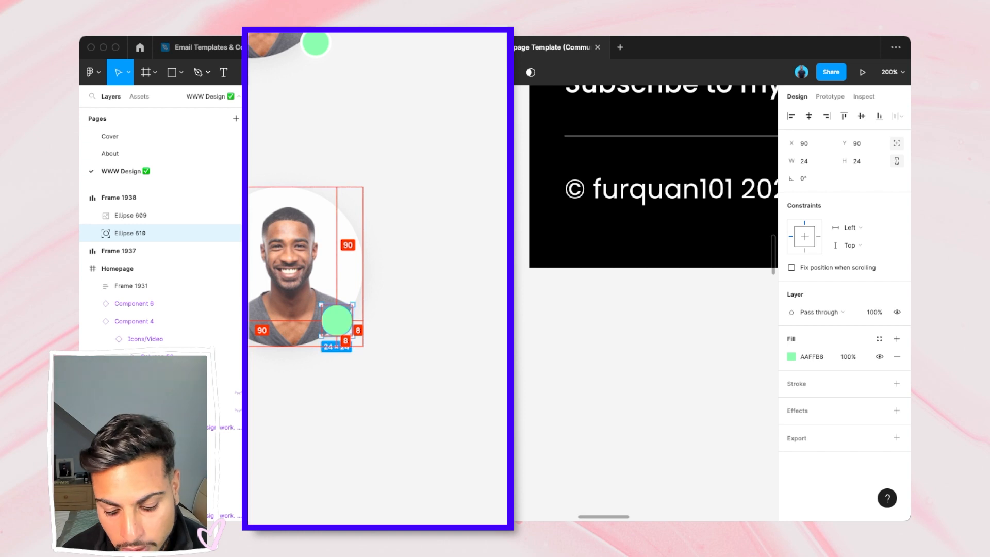
{"action": "key", "text": "Left"}
{"action": "key", "text": "Left"}
{"action": "key", "text": "Left"}
{"action": "key", "text": "Left"}
{"action": "key", "text": "Left"}
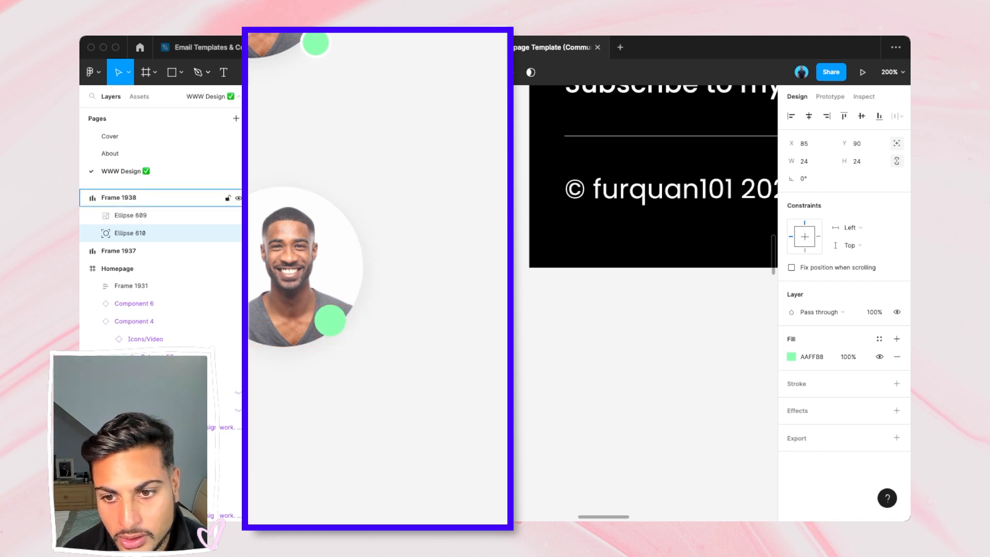
- Shift the green dot slightly further toward the lower-right edge of the avatar photo and deselect it
{"action": "scroll", "coordinate": [377, 278], "scroll_direction": "left", "scroll_amount": 2}
{"action": "mouse_move", "coordinate": [451, 320]}
{"action": "left_mouse_down"}
{"action": "mouse_move", "coordinate": [467, 317]}
{"action": "mouse_move", "coordinate": [398, 267]}
{"action": "mouse_move", "coordinate": [379, 278]}
{"action": "mouse_move", "coordinate": [435, 256]}
{"action": "mouse_move", "coordinate": [396, 282]}
{"action": "mouse_move", "coordinate": [426, 311]}
{"action": "mouse_move", "coordinate": [467, 325]}
{"action": "left_mouse_up"}
{"action": "left_click", "coordinate": [494, 353]}
{"action": "key", "text": "Escape"}
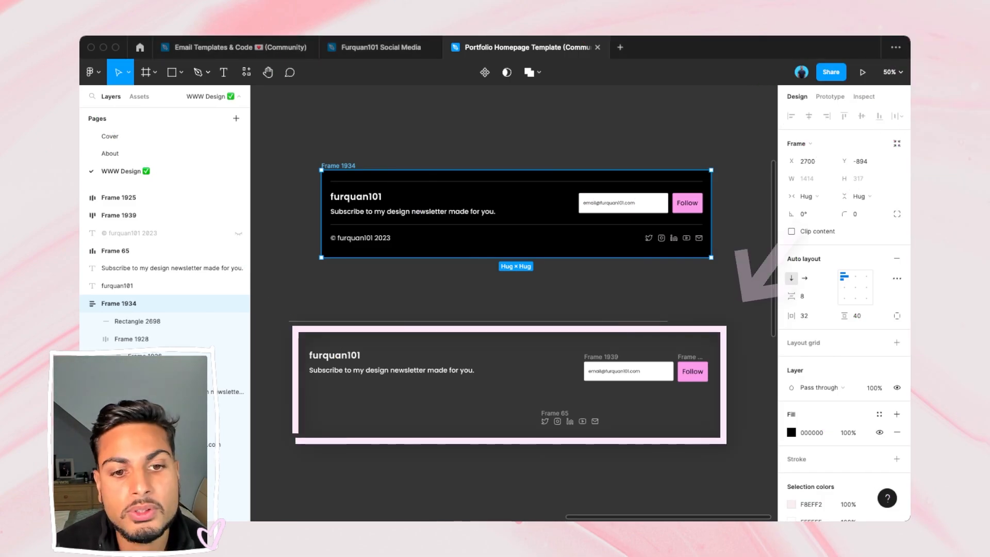
- Wrap the loose heading and the subscribe text below the black footer in a vertical auto layout frame
{"action": "left_click", "coordinate": [392, 370]}
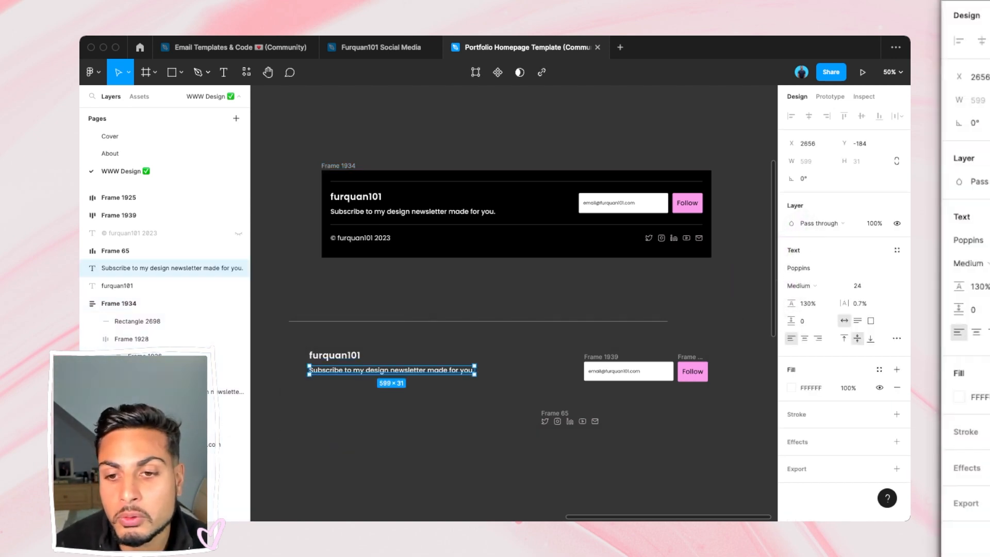
{"action": "key", "text": "Escape"}
{"action": "scroll", "coordinate": [438, 320], "scroll_direction": "down", "scroll_amount": 2}
{"action": "scroll", "coordinate": [438, 320], "scroll_direction": "right", "scroll_amount": 2}
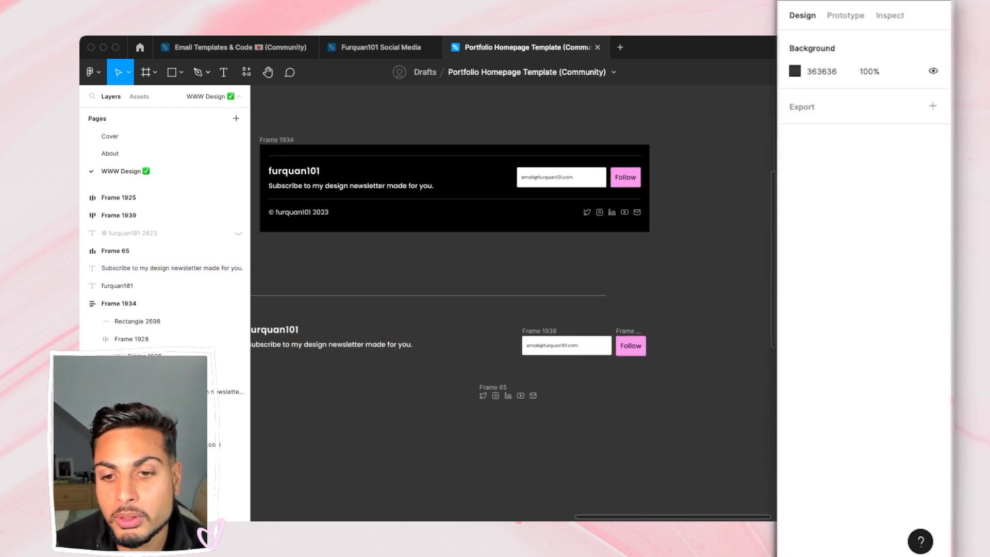
{"action": "scroll", "coordinate": [439, 319], "scroll_direction": "left", "scroll_amount": 3}
{"action": "left_click", "coordinate": [379, 321]}
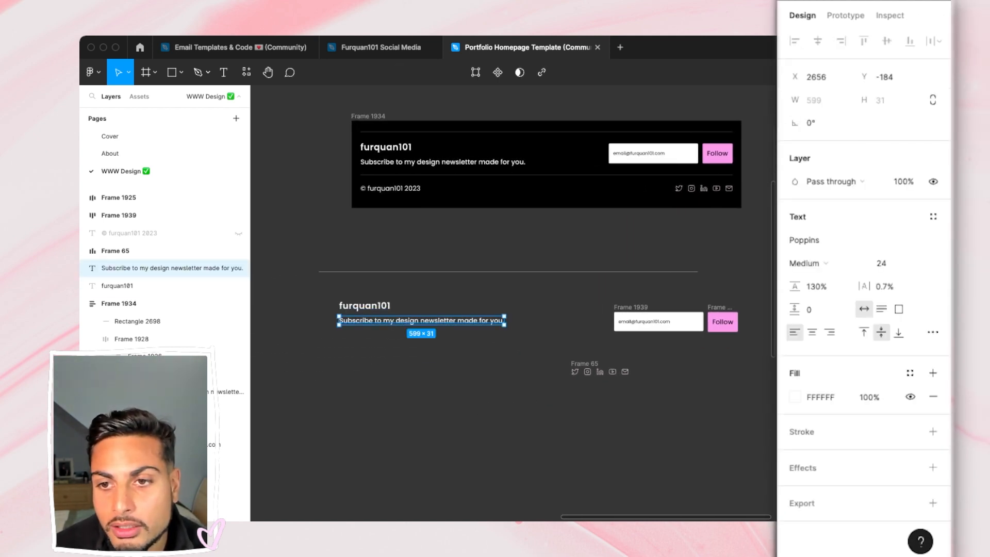
{"action": "left_click", "coordinate": [118, 286]}
{"action": "left_click", "coordinate": [155, 269], "text": "shift"}
{"action": "key", "text": "shift+a"}
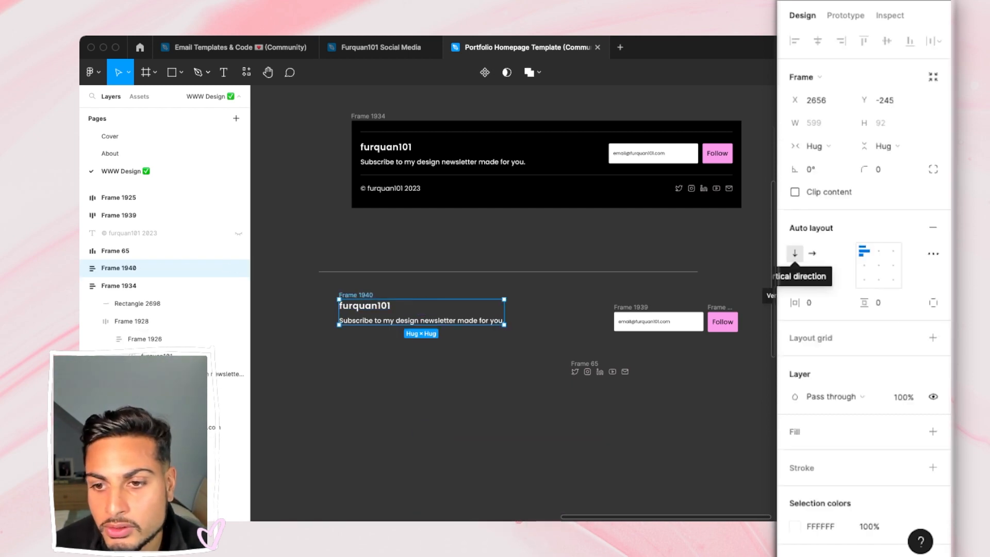
{"action": "left_click", "coordinate": [634, 242]}
- Wrap the loose email field and the pink Follow button in a horizontal auto layout frame
{"action": "scroll", "coordinate": [618, 268], "scroll_direction": "right", "scroll_amount": 2}
{"action": "left_click", "coordinate": [602, 322]}
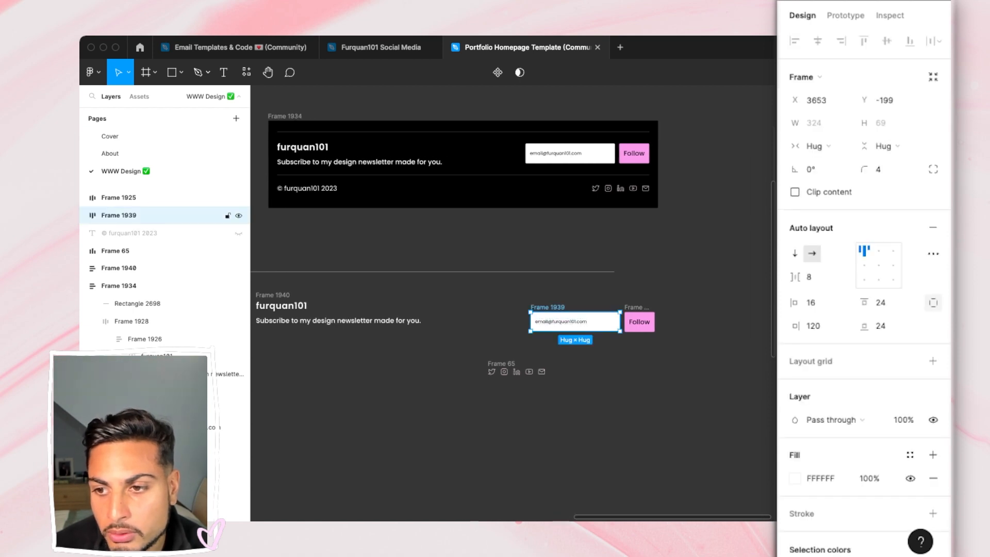
{"action": "left_click", "coordinate": [118, 198], "text": "shift"}
{"action": "key", "text": "shift+a"}
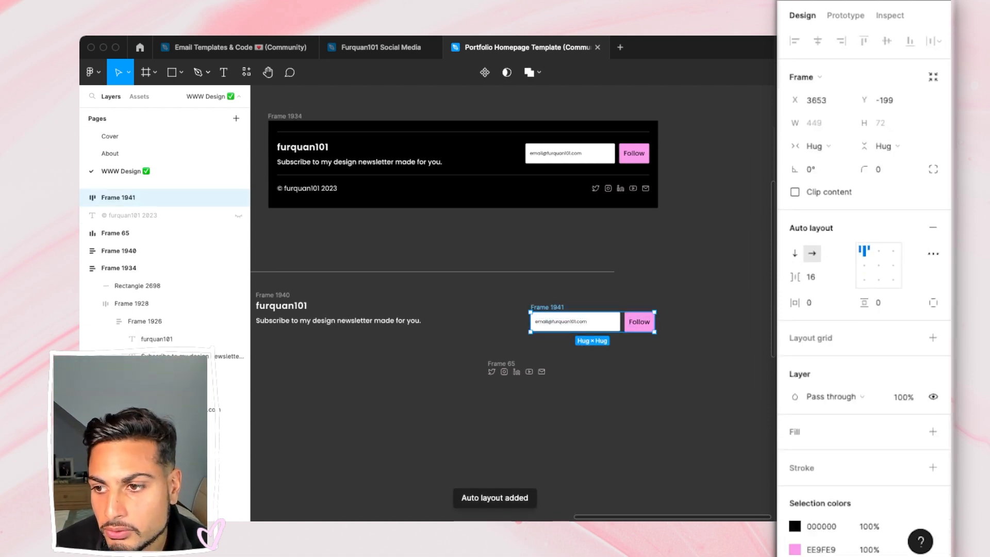
- Set the spacing between the email field and the Follow button to 19
{"action": "left_click", "coordinate": [811, 276]}
{"action": "key", "text": "Up"}
{"action": "key", "text": "Up"}
{"action": "key", "text": "Up"}
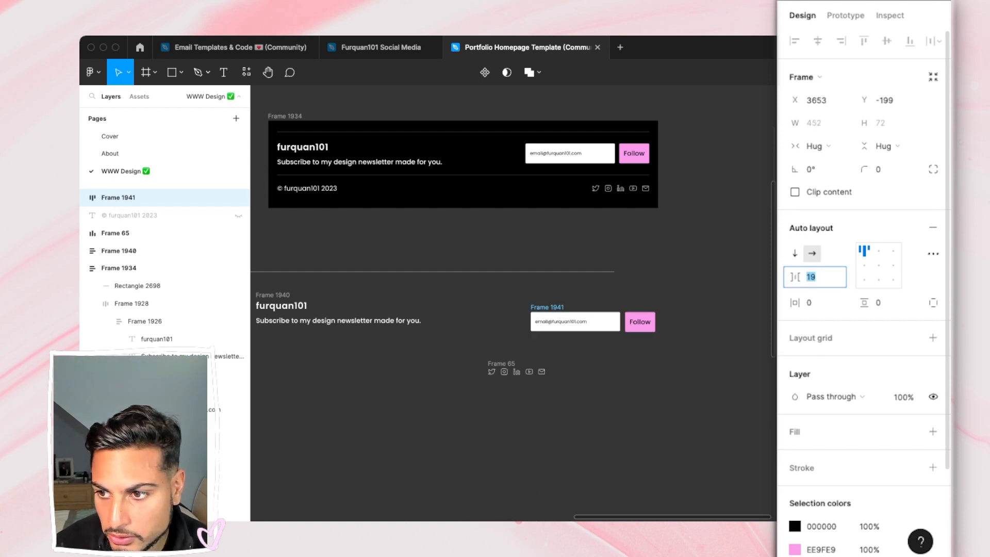
{"action": "left_click", "coordinate": [479, 317]}
- Combine the heading text frame and the email form frame into one horizontal auto layout row
{"action": "scroll", "coordinate": [480, 317], "scroll_direction": "left", "scroll_amount": 3}
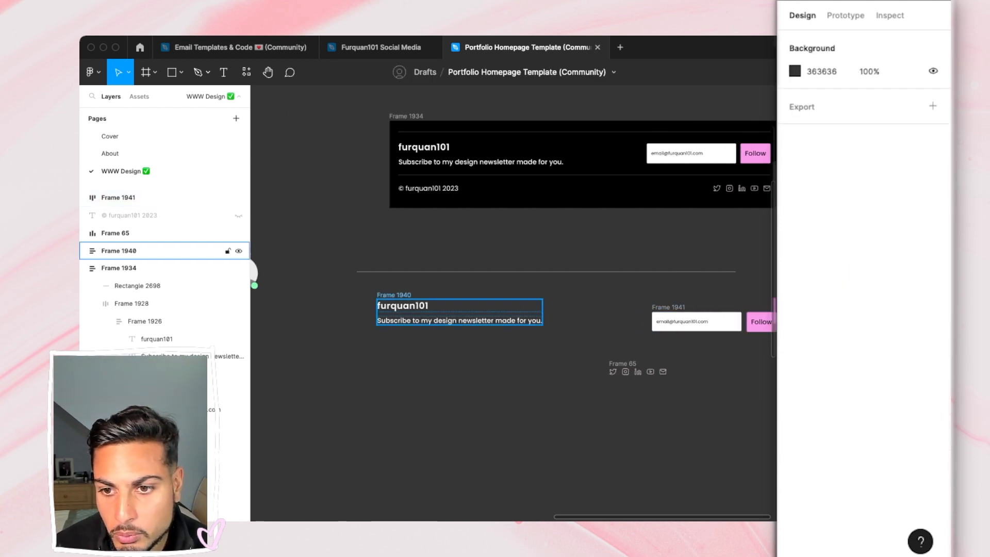
{"action": "left_click", "coordinate": [472, 316]}
{"action": "scroll", "coordinate": [513, 315], "scroll_direction": "right", "scroll_amount": 3}
{"action": "left_click", "coordinate": [619, 321], "text": "shift"}
{"action": "key", "text": "shift+a"}
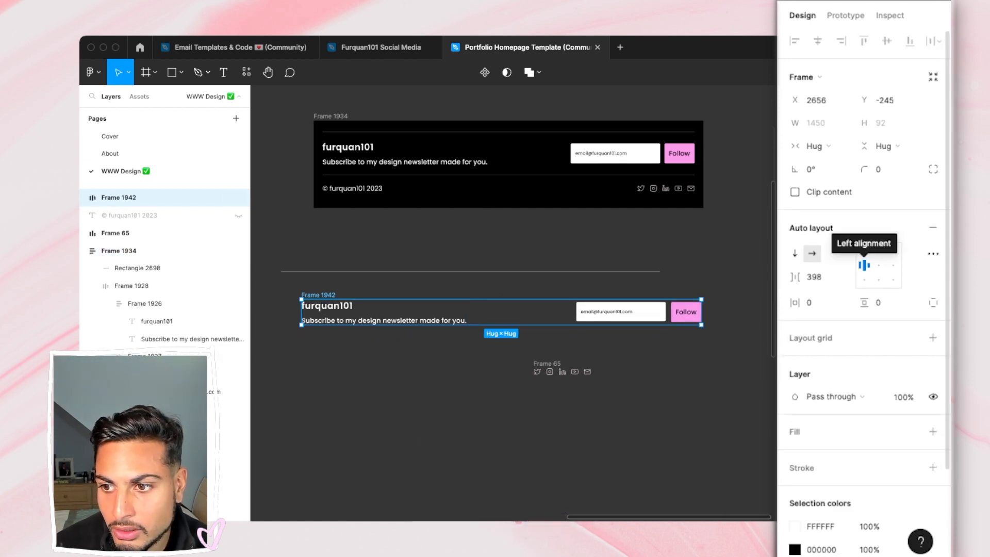
- Set the heading text frame's horizontal resizing to Fill container within the row
{"action": "left_click", "coordinate": [412, 312]}
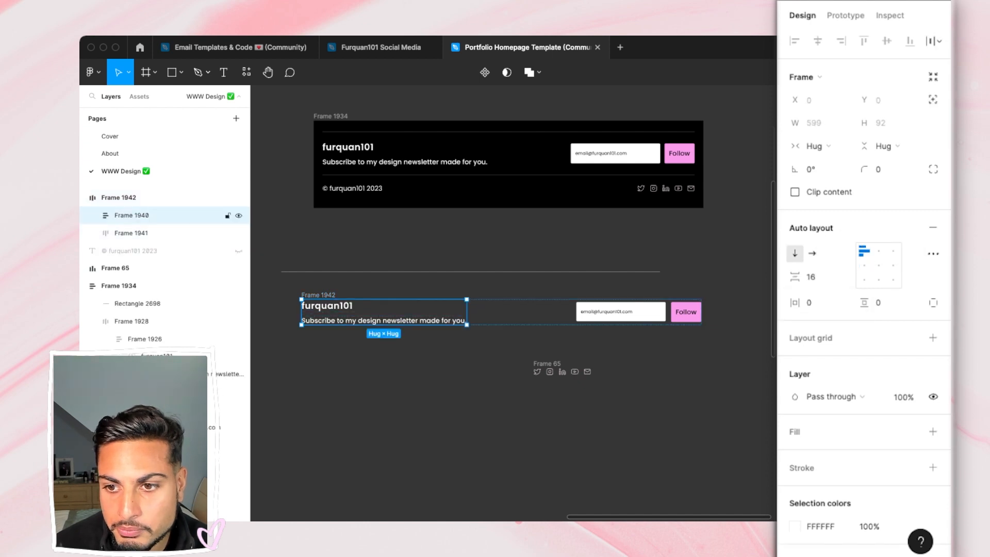
{"action": "left_click", "coordinate": [815, 146]}
{"action": "left_click", "coordinate": [849, 163]}
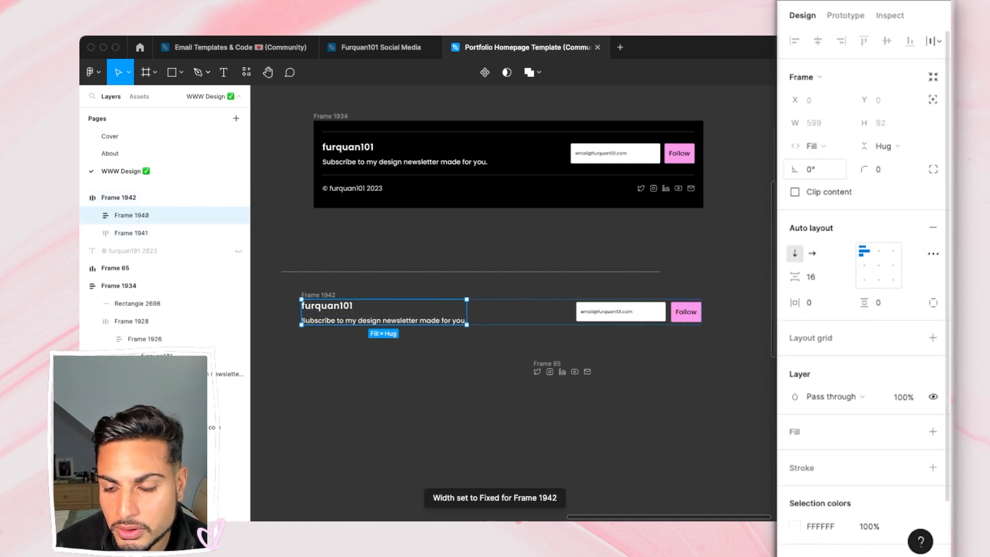
{"action": "left_click", "coordinate": [454, 356]}
- Set the horizontal spacing of the row holding the text frame and the email form to 0
{"action": "left_click", "coordinate": [132, 214]}
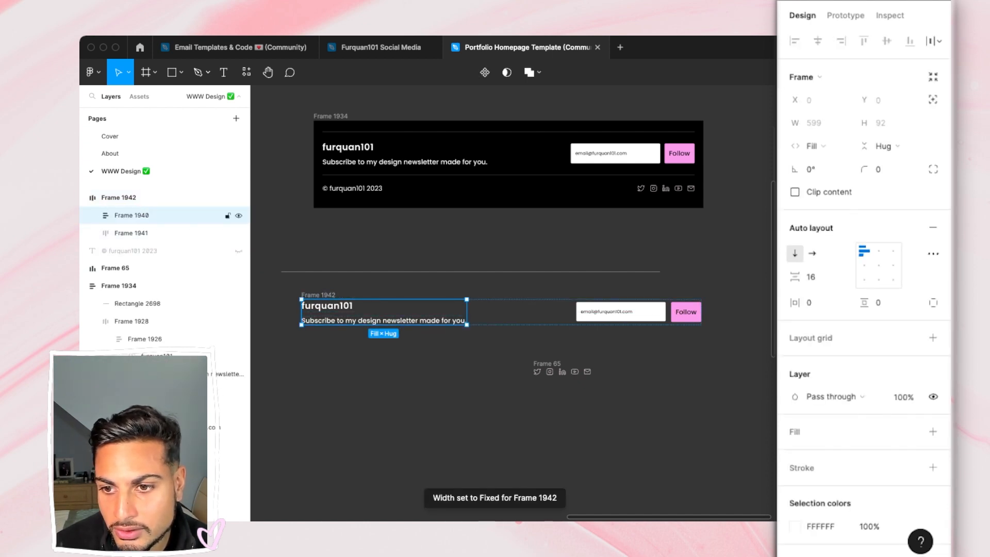
{"action": "left_click", "coordinate": [119, 198]}
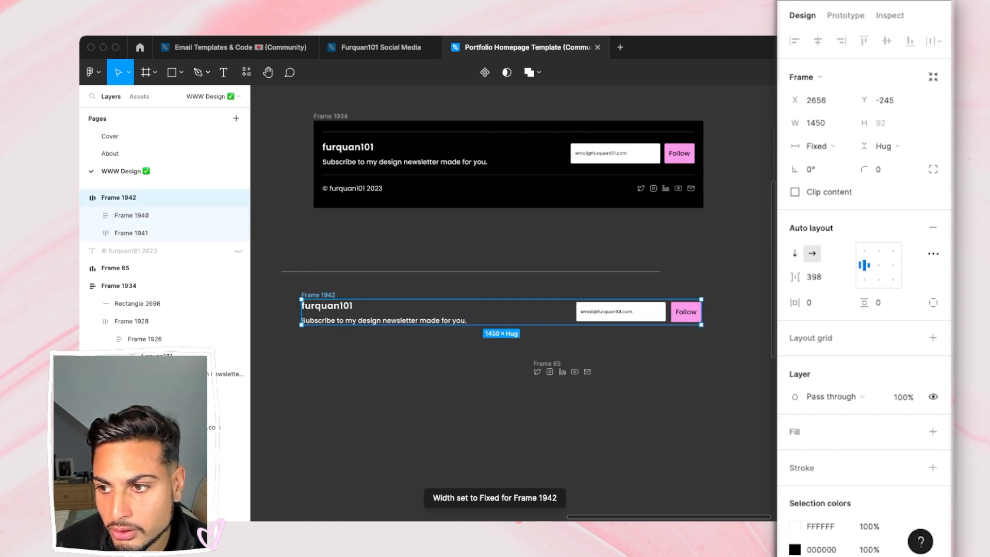
{"action": "left_click", "coordinate": [814, 277]}
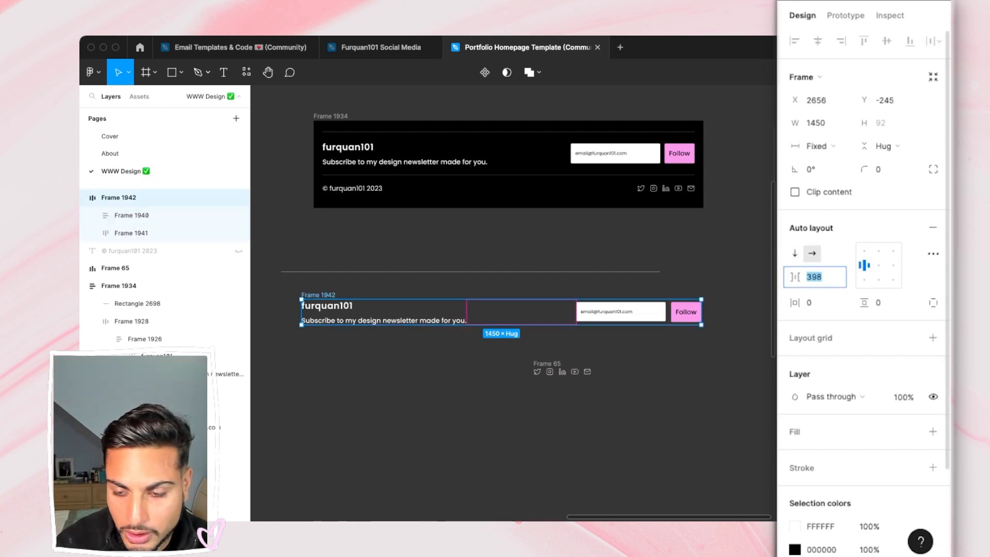
{"action": "type", "text": "0"}
{"action": "key", "text": "Return"}
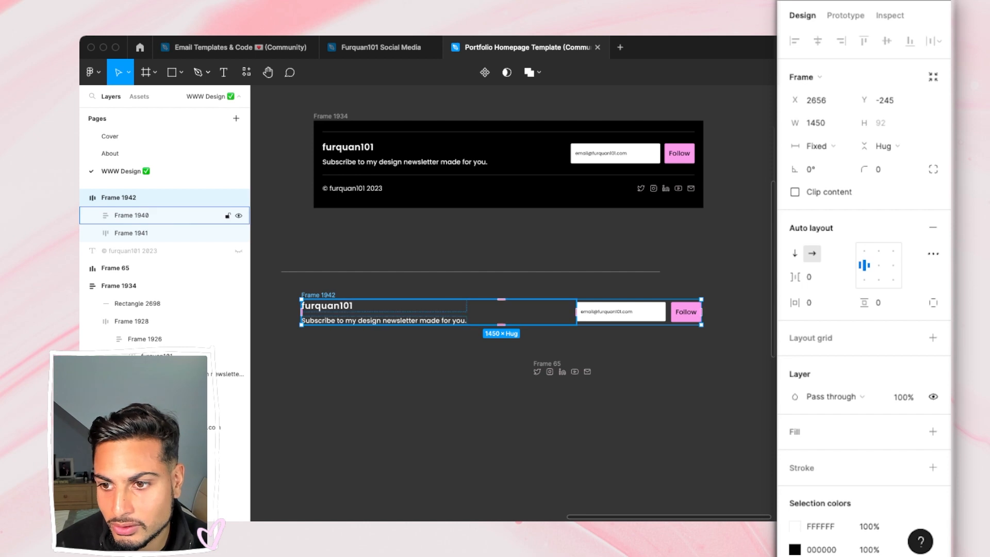
{"action": "key", "text": "Escape"}
- Set the widths of both the heading and the subscribe text to Fill container
{"action": "left_click", "coordinate": [132, 215]}
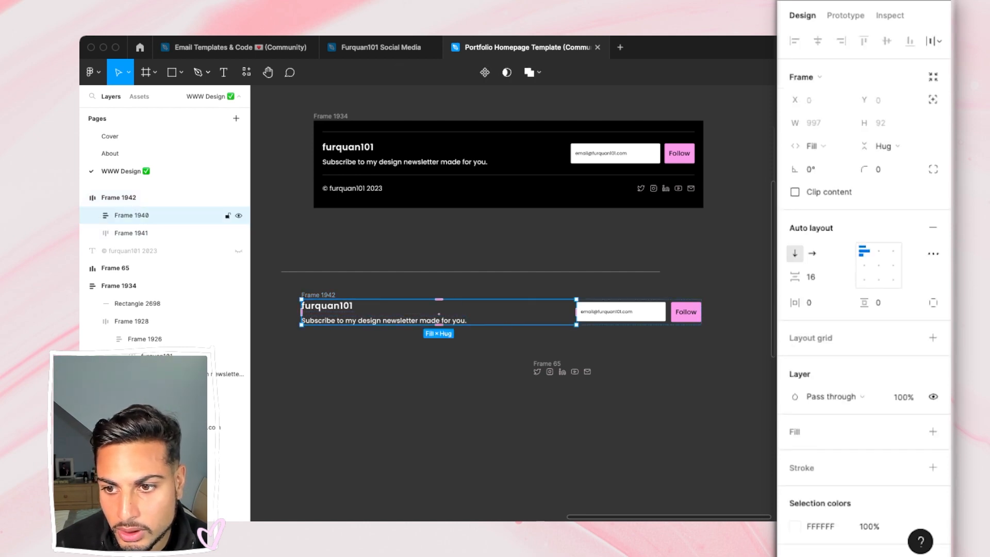
{"action": "double_click", "coordinate": [330, 306]}
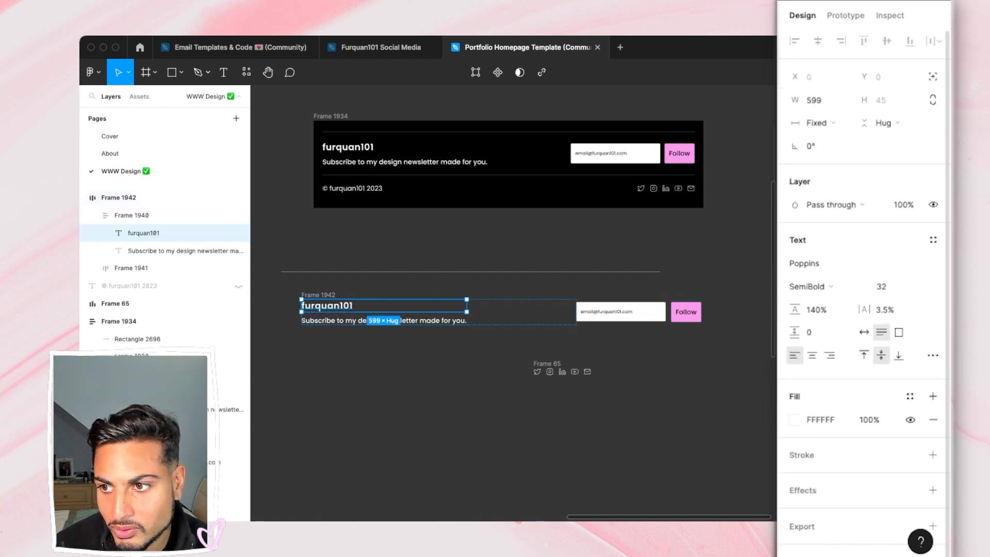
{"action": "left_click", "coordinate": [817, 122]}
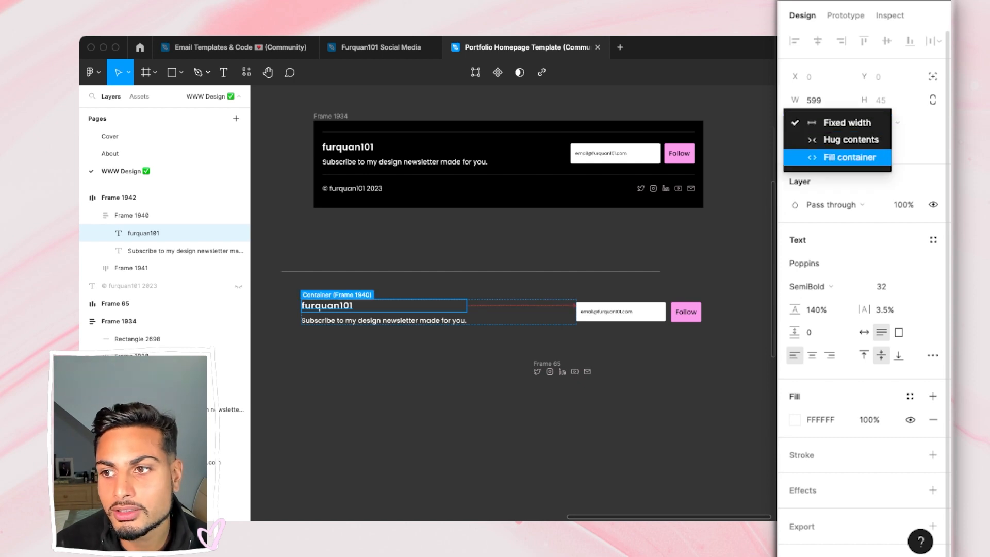
{"action": "left_click", "coordinate": [845, 157]}
{"action": "left_click", "coordinate": [170, 250]}
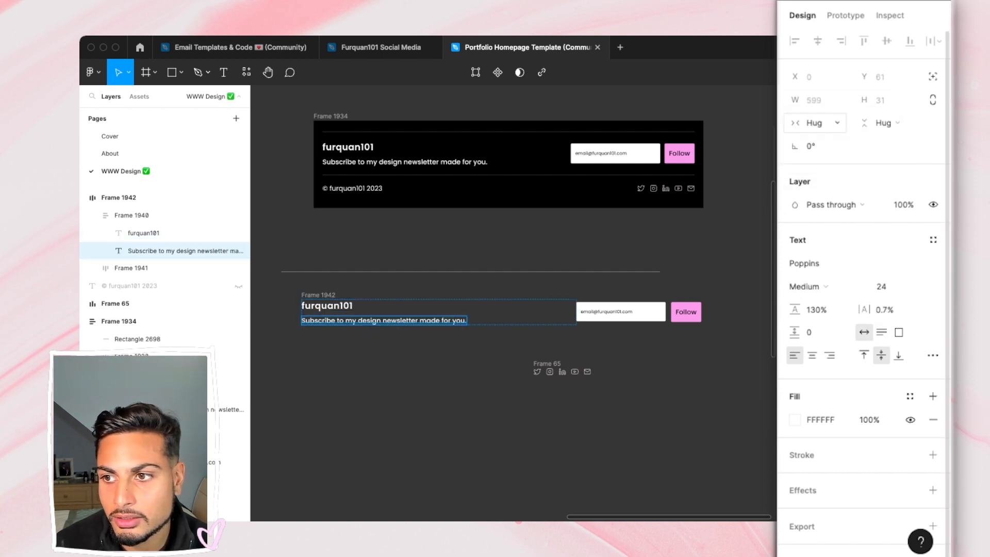
{"action": "left_click", "coordinate": [817, 123]}
{"action": "left_click", "coordinate": [828, 140]}
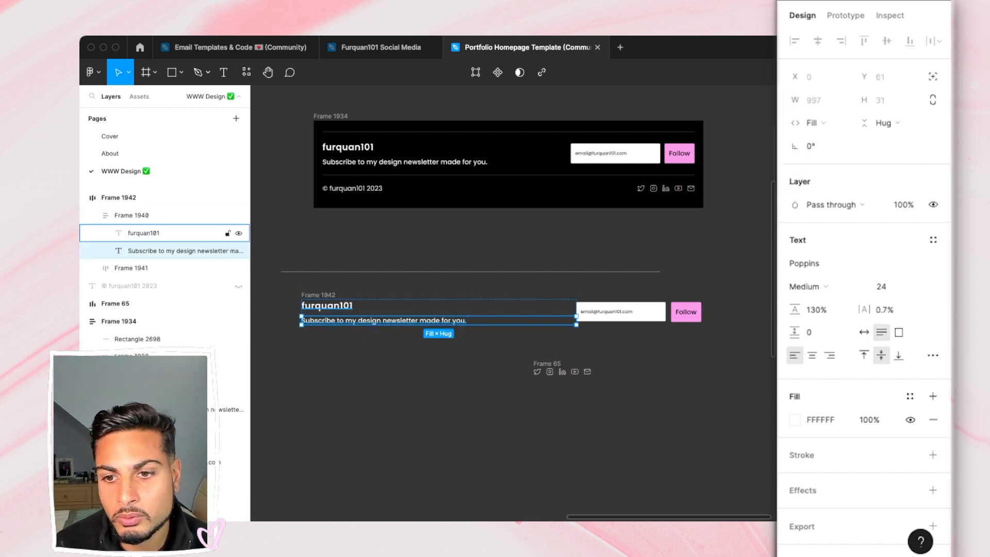
- Paste repeated copies of the heading's word into the heading to test how the text fills its container
{"action": "left_click", "coordinate": [154, 233]}
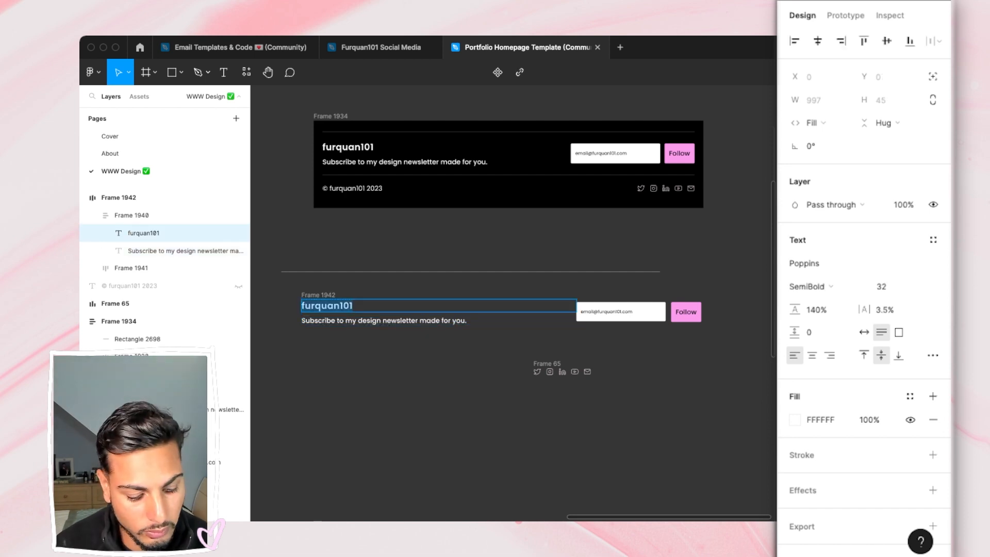
{"action": "left_click", "coordinate": [353, 306]}
{"action": "key", "text": "ctrl+v"}
{"action": "key", "text": "ctrl+v"}
{"action": "key", "text": "ctrl+v"}
{"action": "key", "text": "ctrl+v"}
{"action": "key", "text": "ctrl+v"}
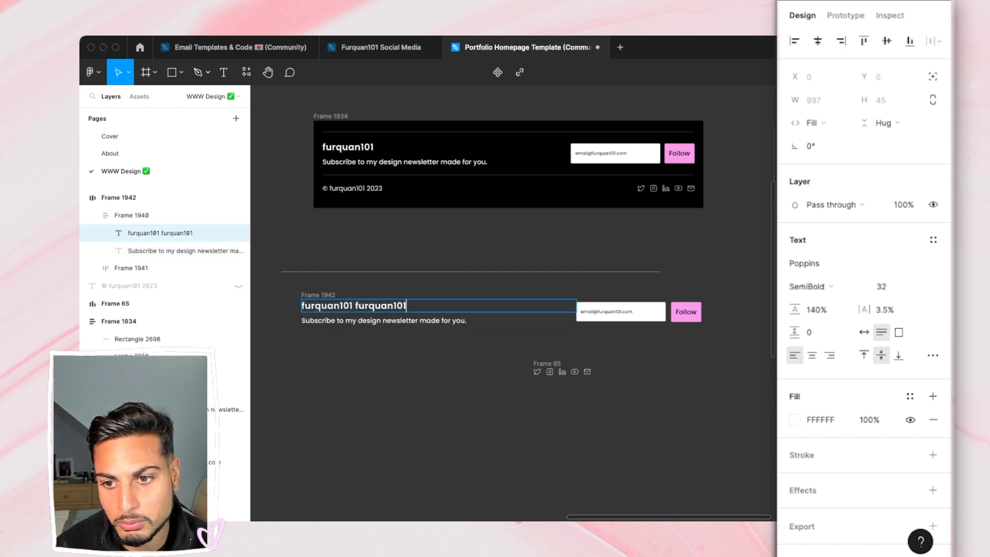
- Undo the text pasted into the heading, leave text editing and select the whole row frame
{"action": "key", "text": "ctrl+z"}
{"action": "key", "text": "ctrl+z"}
{"action": "key", "text": "ctrl+z"}
{"action": "key", "text": "ctrl+z"}
{"action": "key", "text": "ctrl+z"}
{"action": "key", "text": "ctrl+z"}
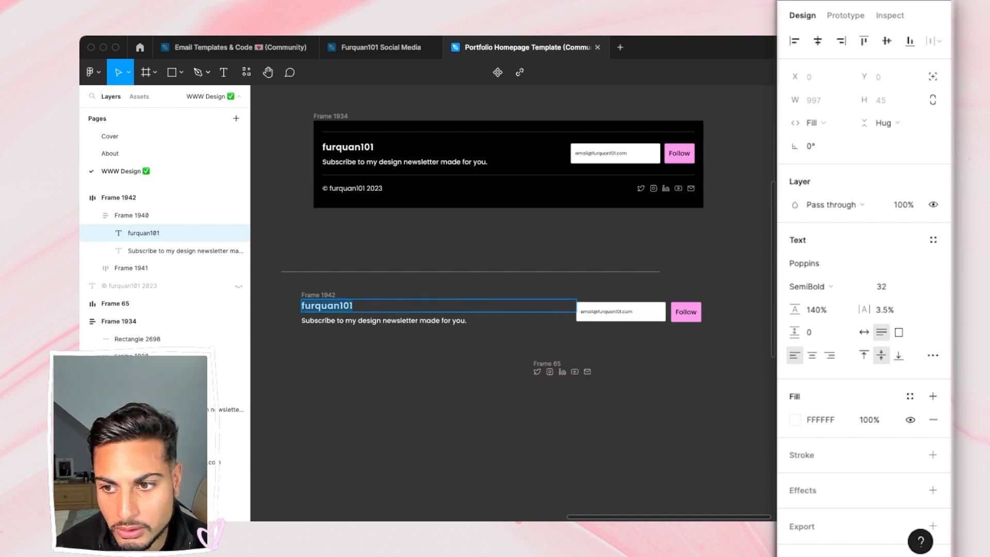
{"action": "key", "text": "Escape"}
{"action": "key", "text": "Escape"}
{"action": "key", "text": "Escape"}
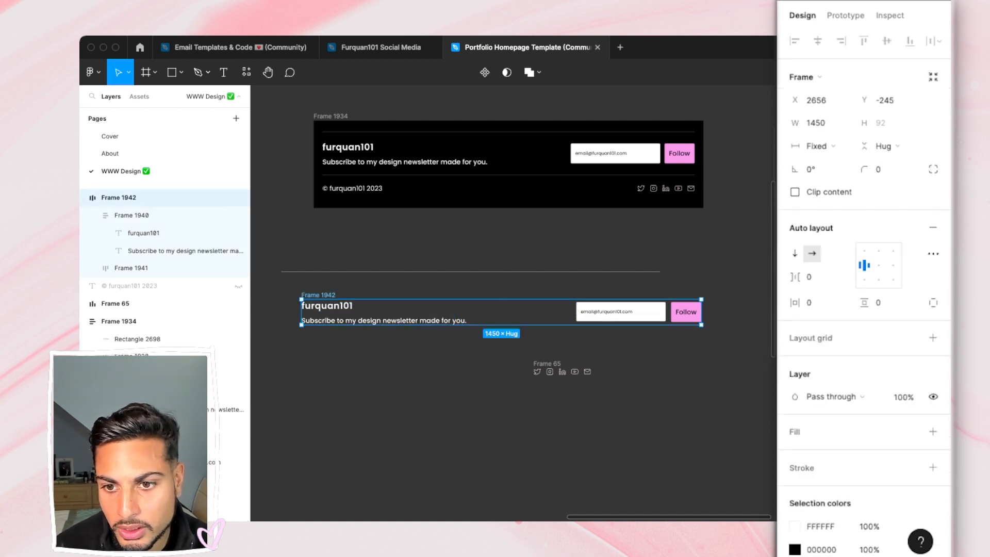
- Align the newsletter row beneath the divider line and wrap both in an auto layout frame
{"action": "scroll", "coordinate": [513, 309], "scroll_direction": "left", "scroll_amount": 2}
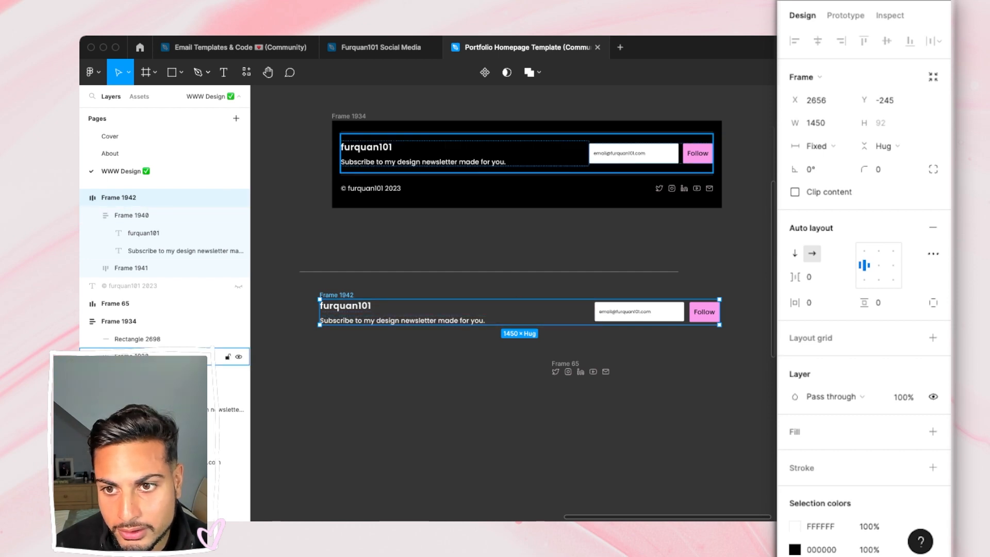
{"action": "left_click_drag", "start_coordinate": [516, 311], "coordinate": [498, 310]}
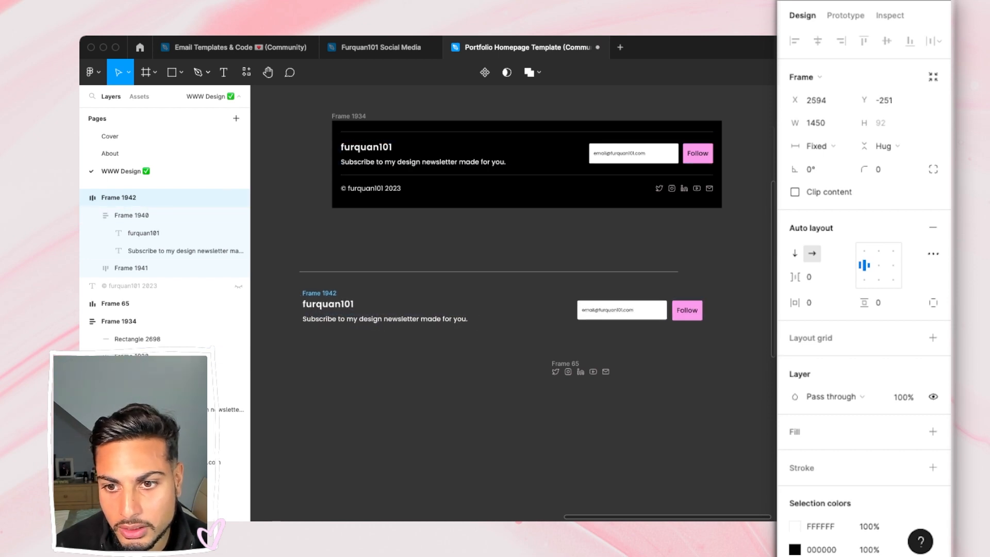
{"action": "left_click", "coordinate": [490, 271], "text": "shift"}
{"action": "key", "text": "shift+a"}
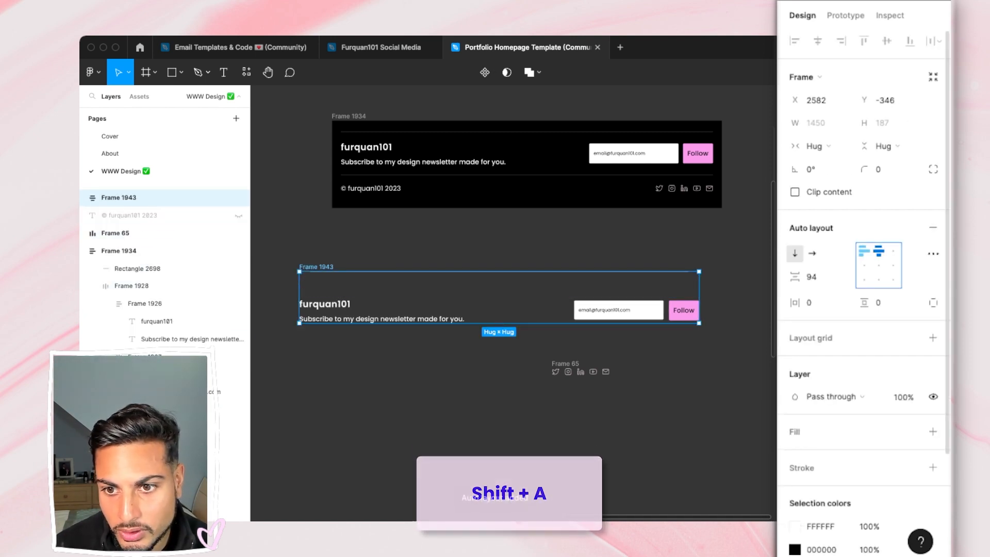
- Set the vertical spacing between the divider and the newsletter row to 24
{"action": "left_click", "coordinate": [495, 288]}
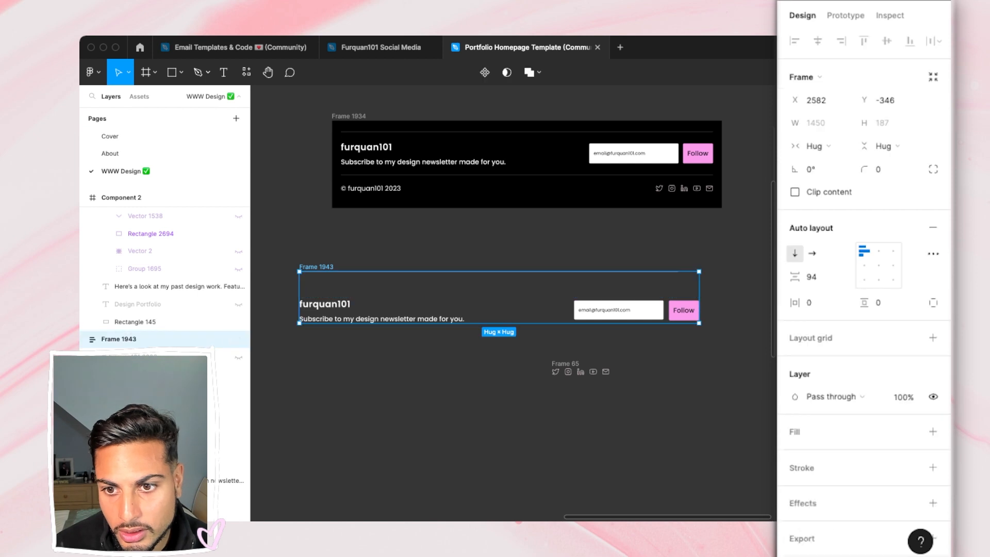
{"action": "left_click", "coordinate": [815, 277]}
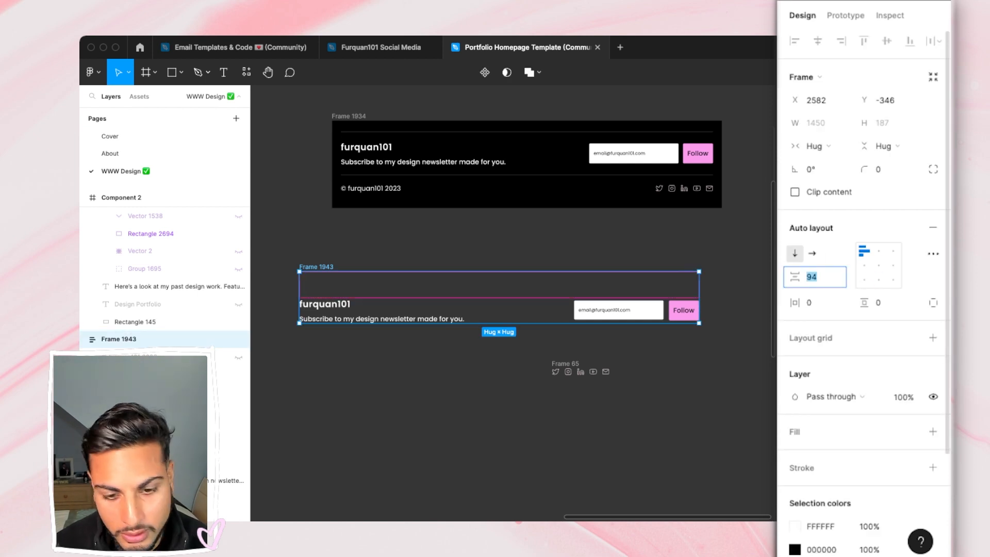
{"action": "type", "text": "24"}
{"action": "key", "text": "Return"}
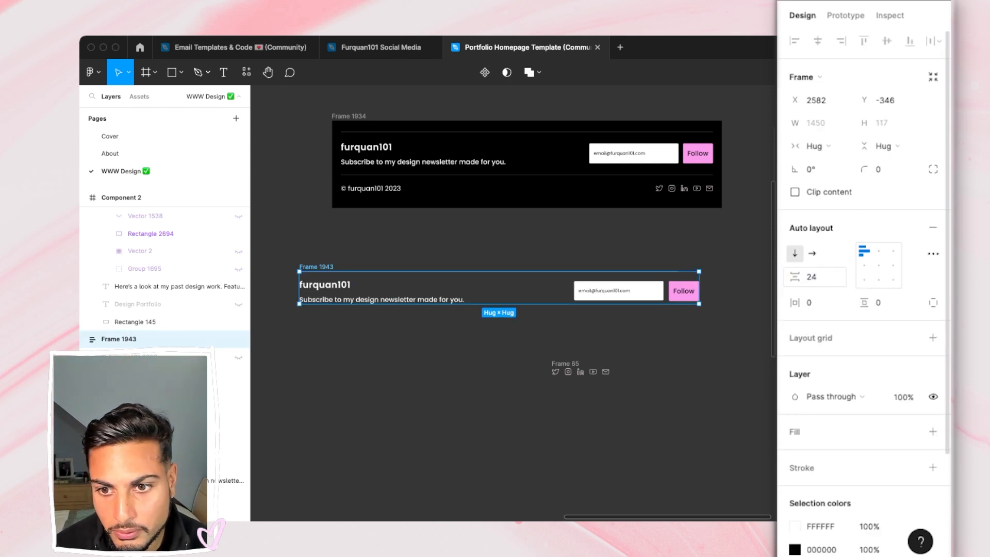
- Set the vertical spacing of the frame holding the divider and the newsletter row to 40
{"action": "key", "text": "Escape"}
{"action": "left_click", "coordinate": [316, 267]}
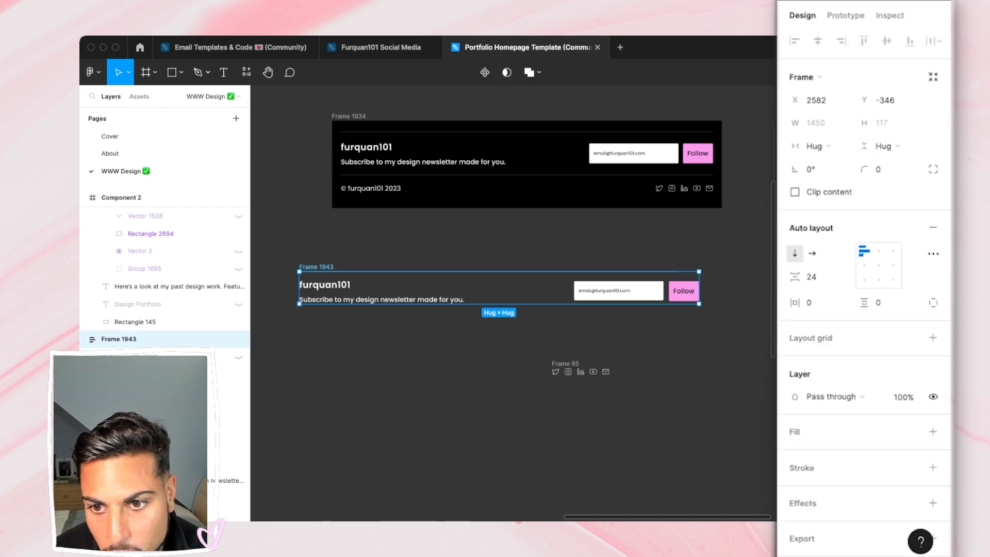
{"action": "left_click", "coordinate": [814, 277]}
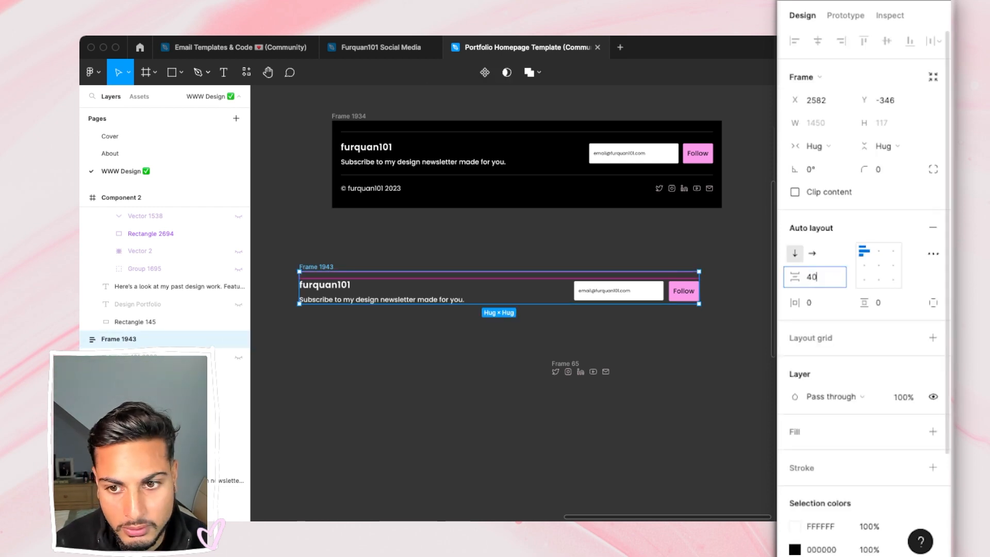
{"action": "type", "text": "40"}
{"action": "key", "text": "Return"}
{"action": "key", "text": "Escape"}
- Duplicate the divider line and move the copy below the newsletter row inside the same frame
{"action": "scroll", "coordinate": [513, 303], "scroll_direction": "left", "scroll_amount": 2}
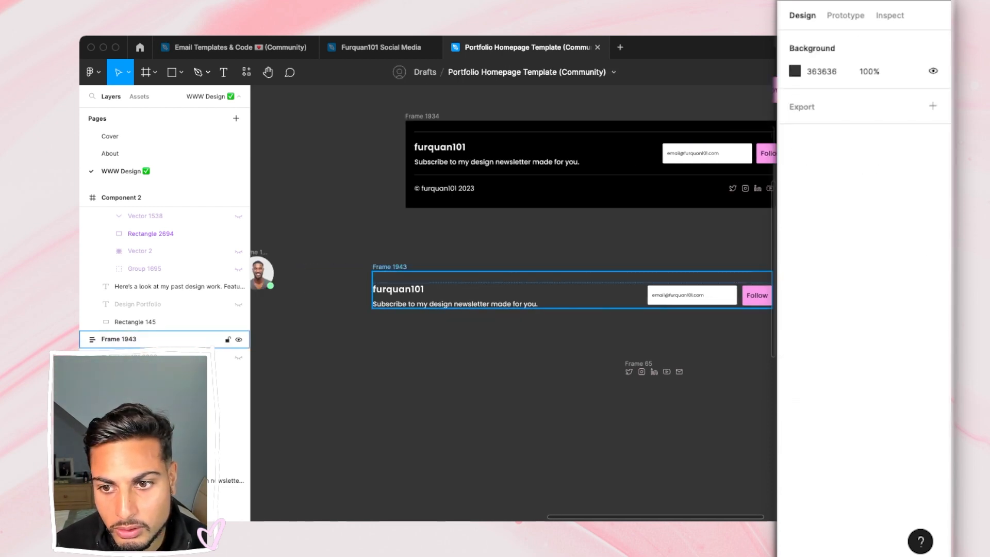
{"action": "scroll", "coordinate": [516, 303], "scroll_direction": "left", "scroll_amount": 1}
{"action": "scroll", "coordinate": [518, 303], "scroll_direction": "right", "scroll_amount": 3}
{"action": "scroll", "coordinate": [519, 303], "scroll_direction": "up", "scroll_amount": 5}
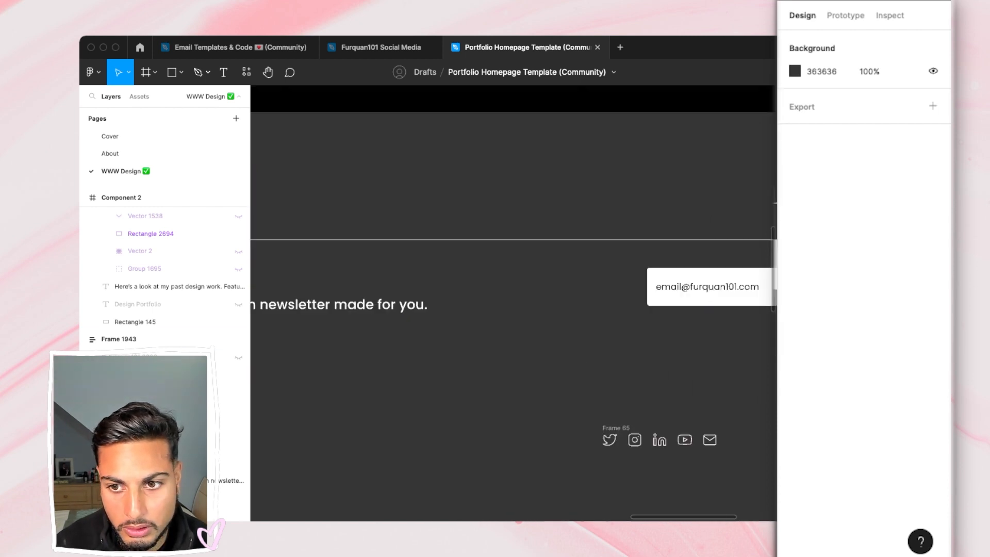
{"action": "scroll", "coordinate": [520, 288], "scroll_direction": "left", "scroll_amount": 3}
{"action": "left_click", "coordinate": [516, 240]}
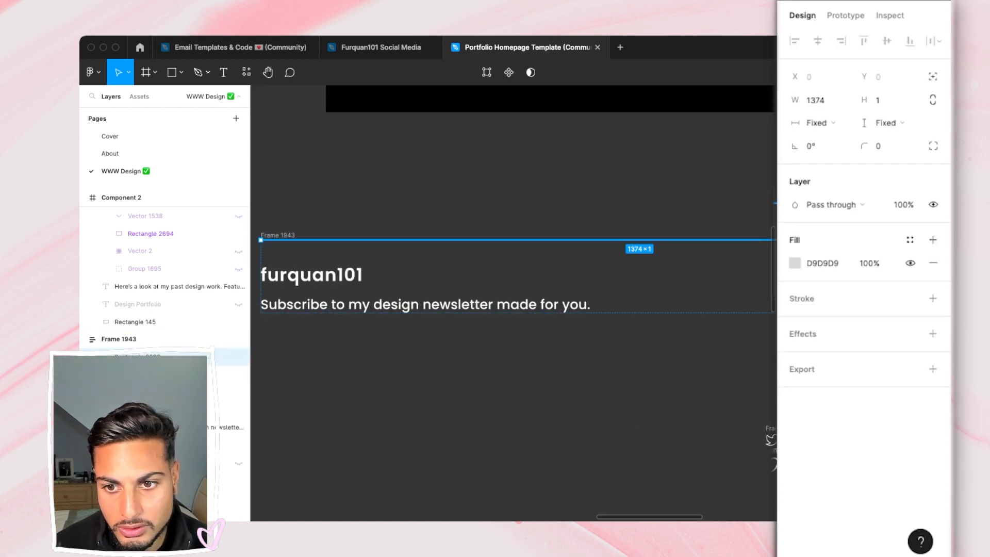
{"action": "scroll", "coordinate": [515, 288], "scroll_direction": "left", "scroll_amount": 2}
{"action": "key", "text": "ctrl+d"}
{"action": "key", "text": "Down"}
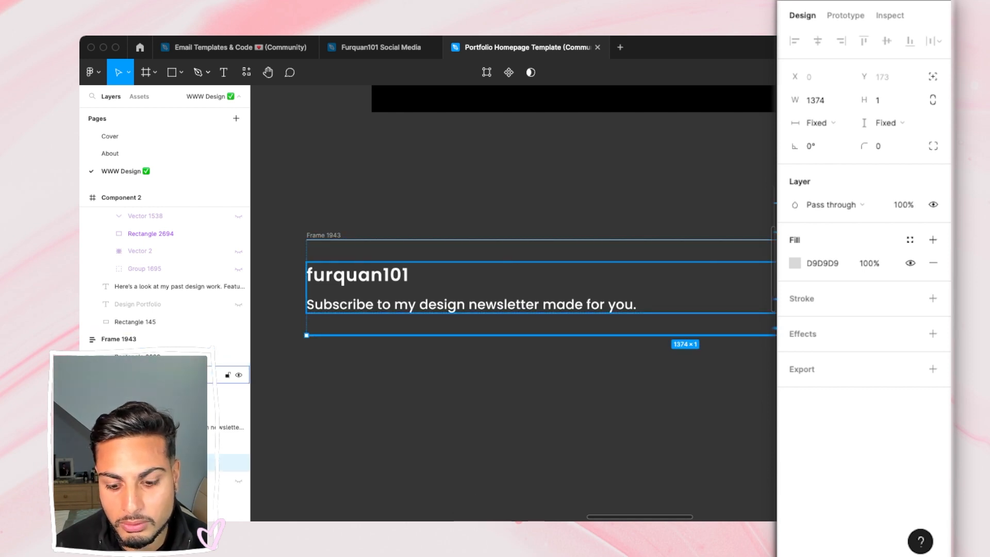
{"action": "key", "text": "super+bracketleft"}
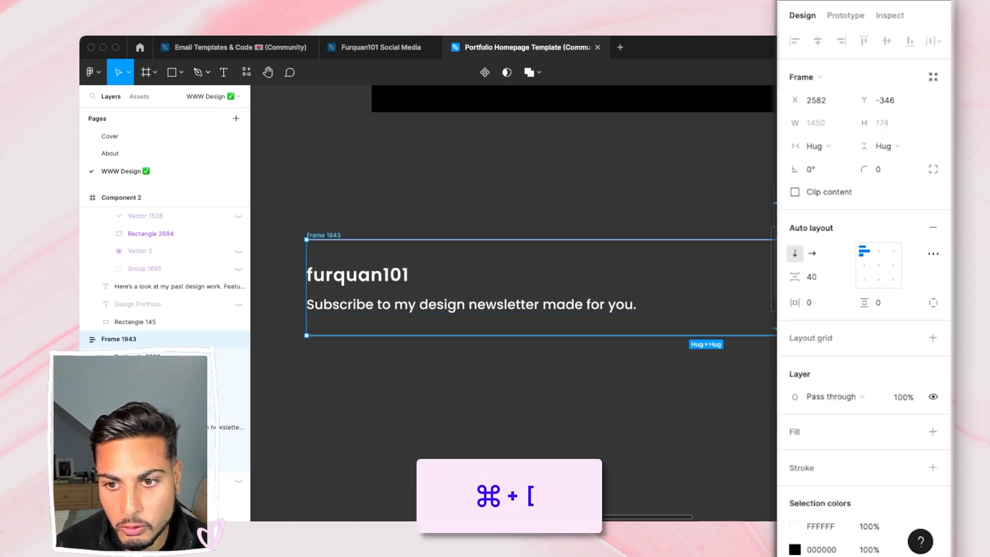
{"action": "key", "text": "super+minus"}
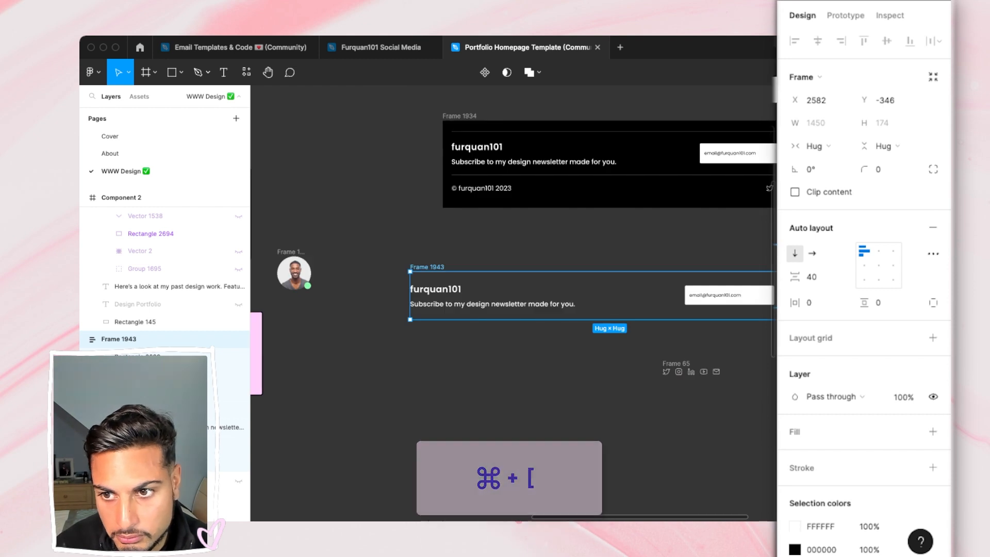
- Copy the original footer's copyright text below the rebuilt footer and combine it with the social icons in a horizontal auto layout
{"action": "scroll", "coordinate": [513, 289], "scroll_direction": "right", "scroll_amount": 3}
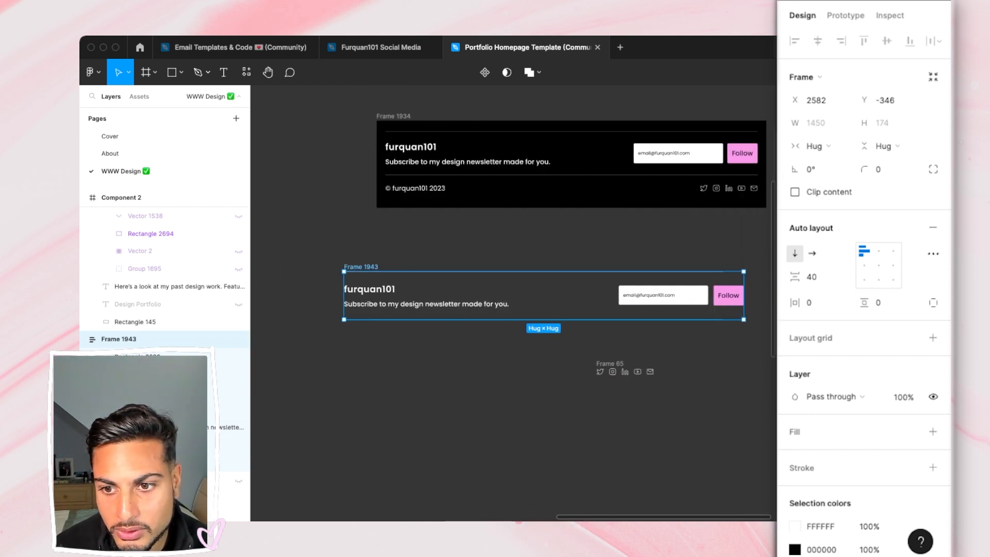
{"action": "scroll", "coordinate": [511, 245], "scroll_direction": "left", "scroll_amount": 1}
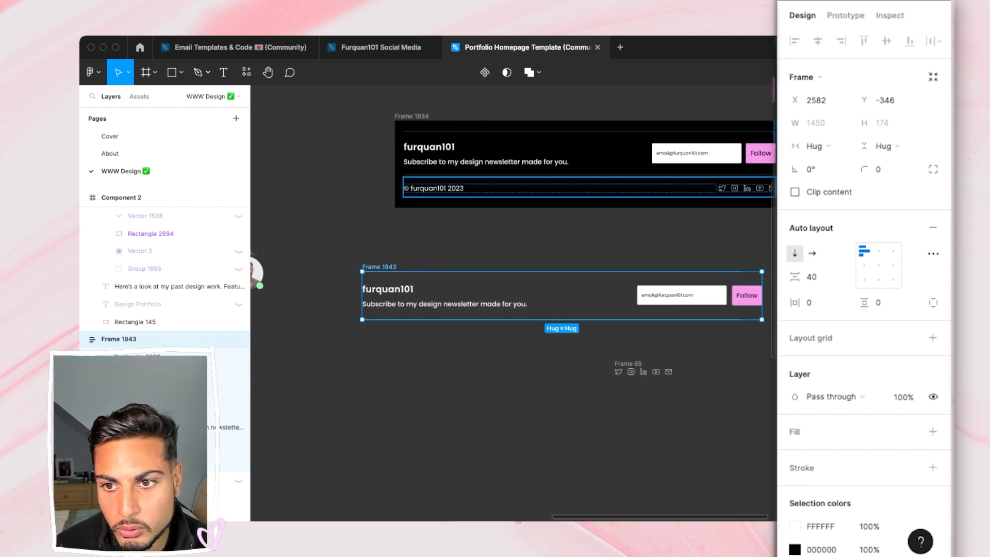
{"action": "double_click", "coordinate": [438, 188]}
{"action": "left_click_drag", "start_coordinate": [438, 188], "coordinate": [352, 359]}
{"action": "scroll", "coordinate": [388, 378], "scroll_direction": "right", "scroll_amount": 3}
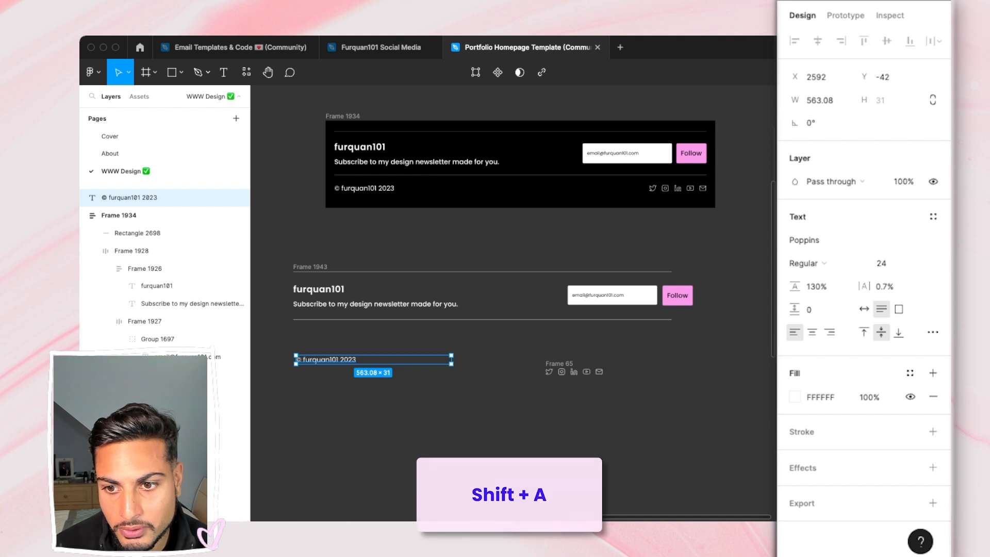
{"action": "left_click", "coordinate": [573, 371], "text": "shift"}
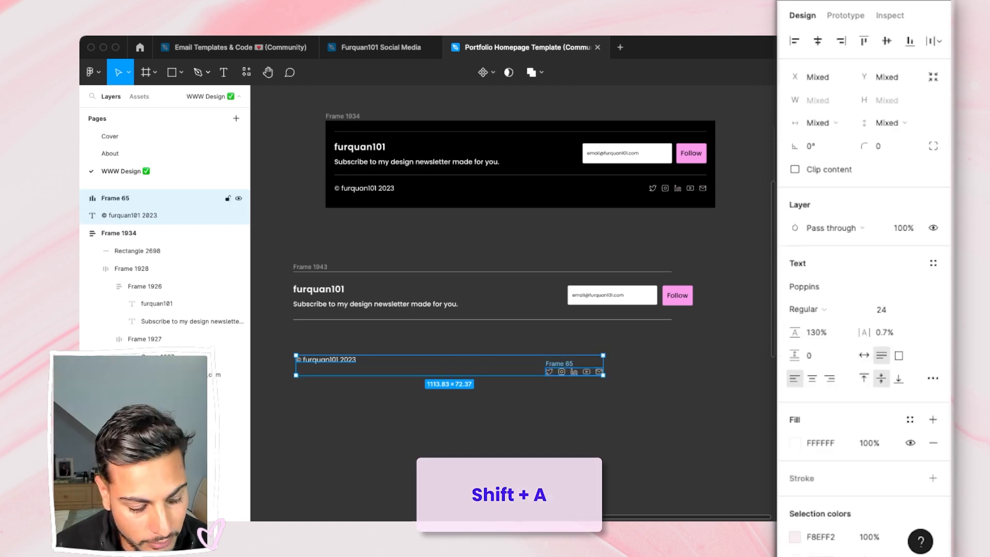
{"action": "key", "text": "shift+a"}
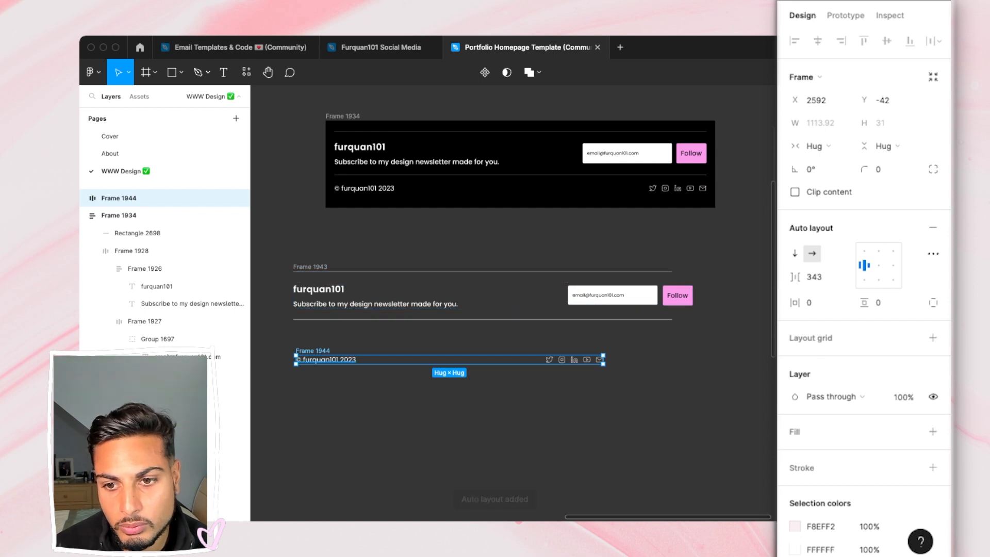
- Place the copyright and social icons row in the footer frame under the second divider and set its width to Fill container
{"action": "left_click_drag", "start_coordinate": [330, 360], "coordinate": [332, 330]}
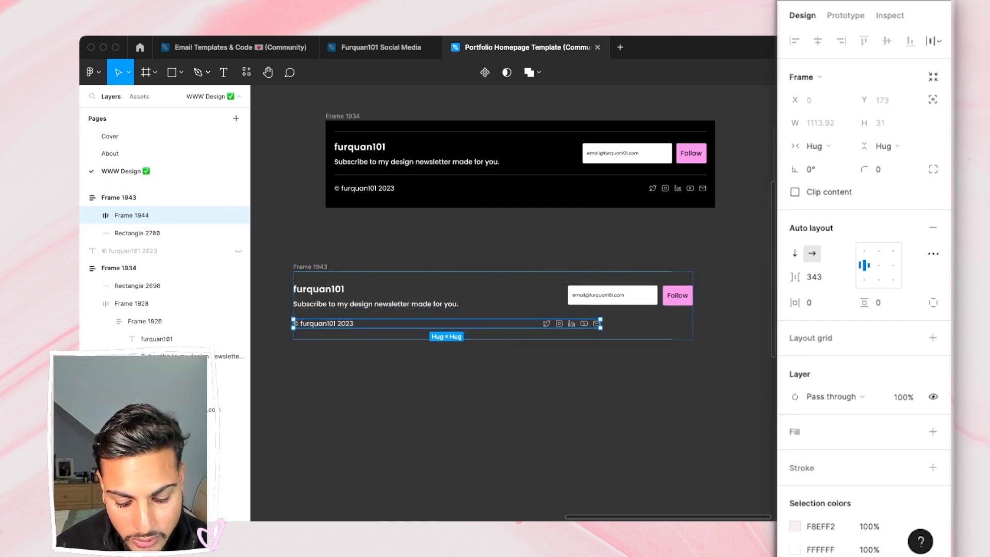
{"action": "left_click", "coordinate": [337, 370]}
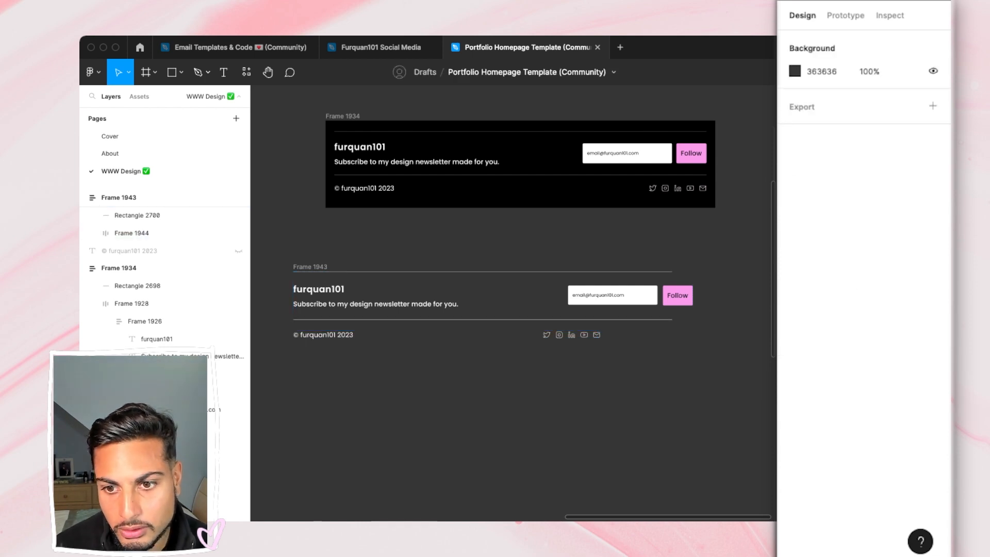
{"action": "left_click", "coordinate": [333, 335]}
{"action": "left_click", "coordinate": [817, 146]}
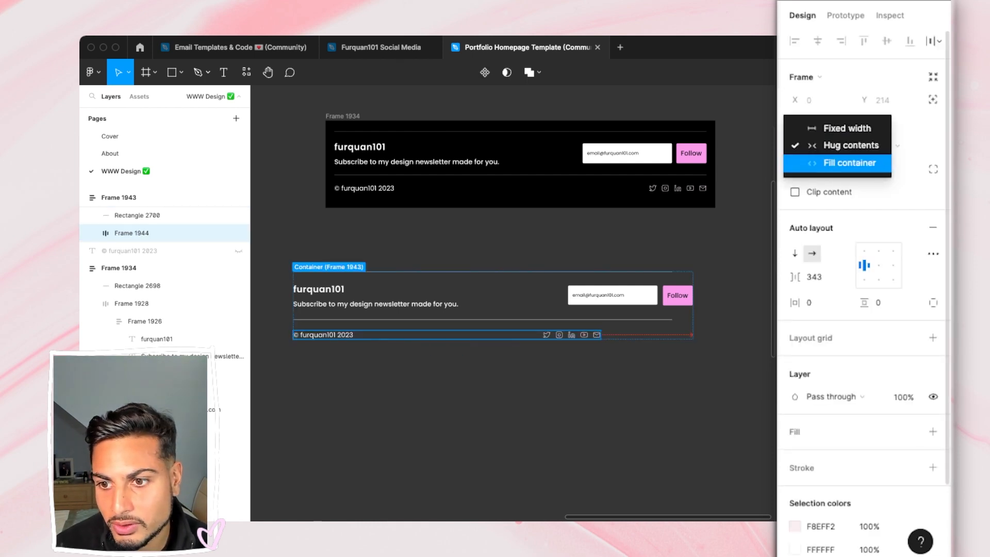
{"action": "left_click", "coordinate": [826, 163]}
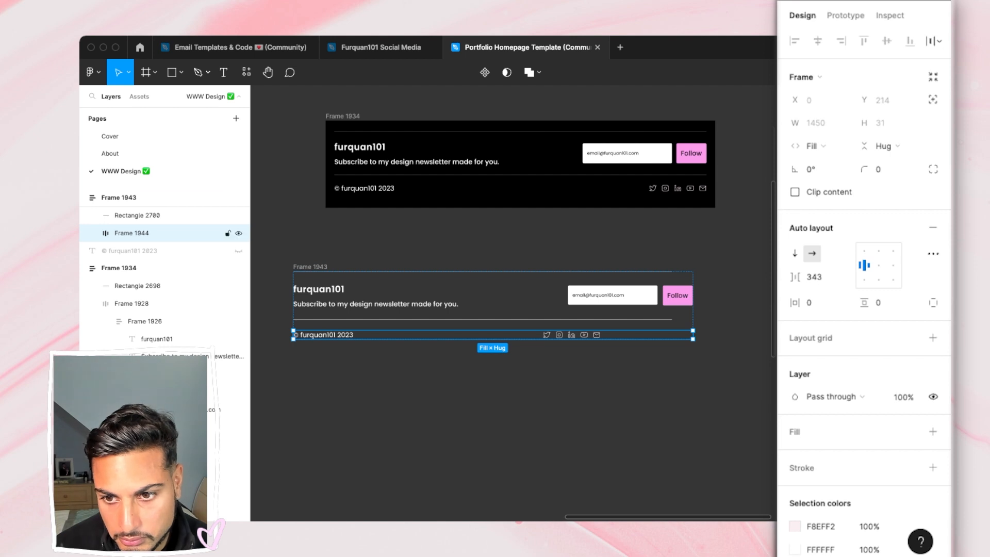
- Set the width of the copyright text inside its row to Fill container
{"action": "double_click", "coordinate": [330, 336]}
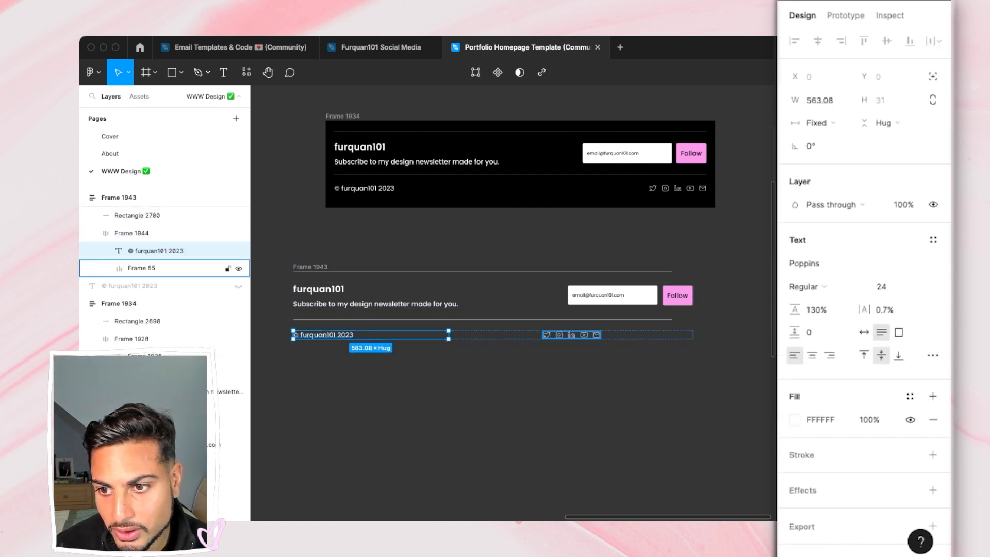
{"action": "left_click", "coordinate": [131, 233]}
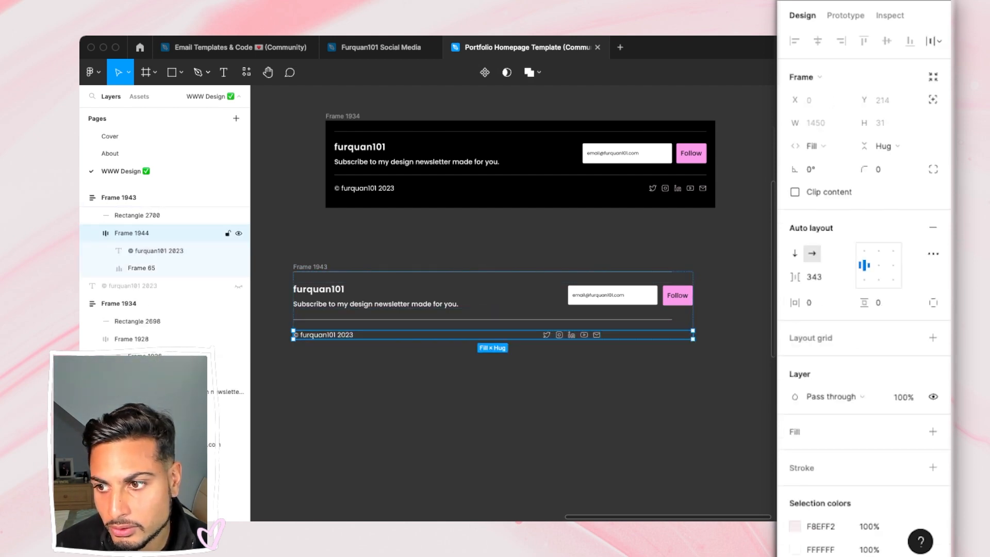
{"action": "left_click", "coordinate": [155, 250]}
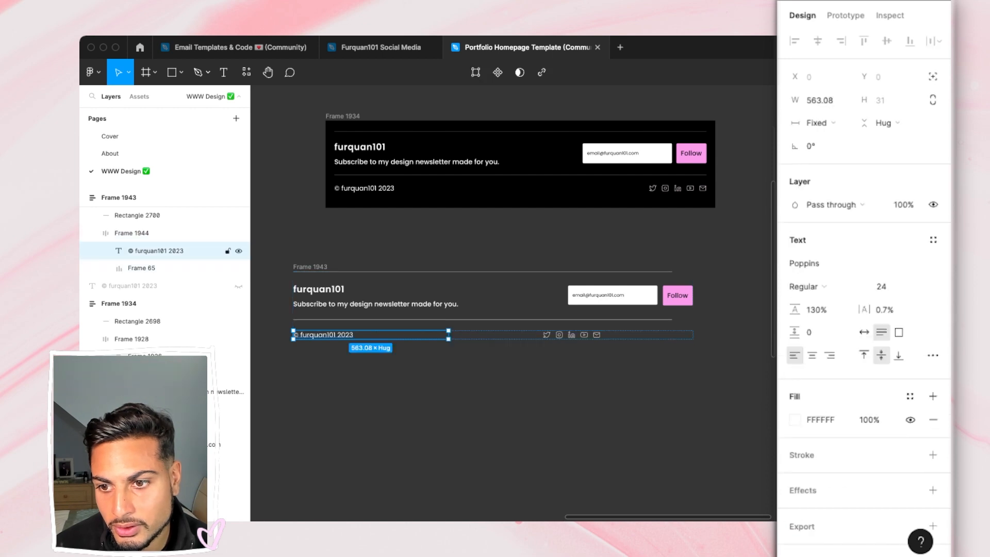
{"action": "left_click", "coordinate": [817, 123]}
{"action": "left_click", "coordinate": [849, 157]}
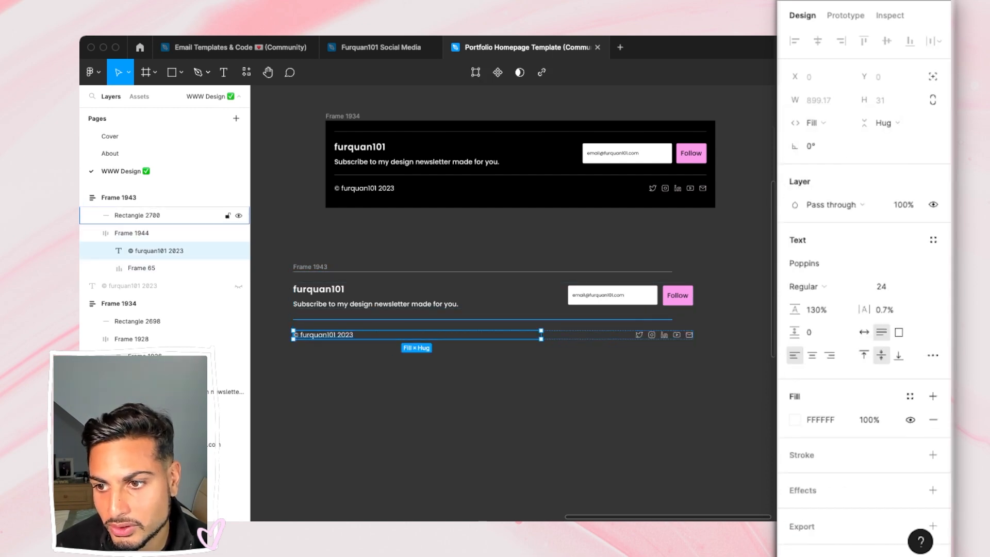
- Set the widths of both divider lines in the rebuilt footer to Fill container
{"action": "left_click", "coordinate": [137, 215]}
{"action": "left_click", "coordinate": [817, 122]}
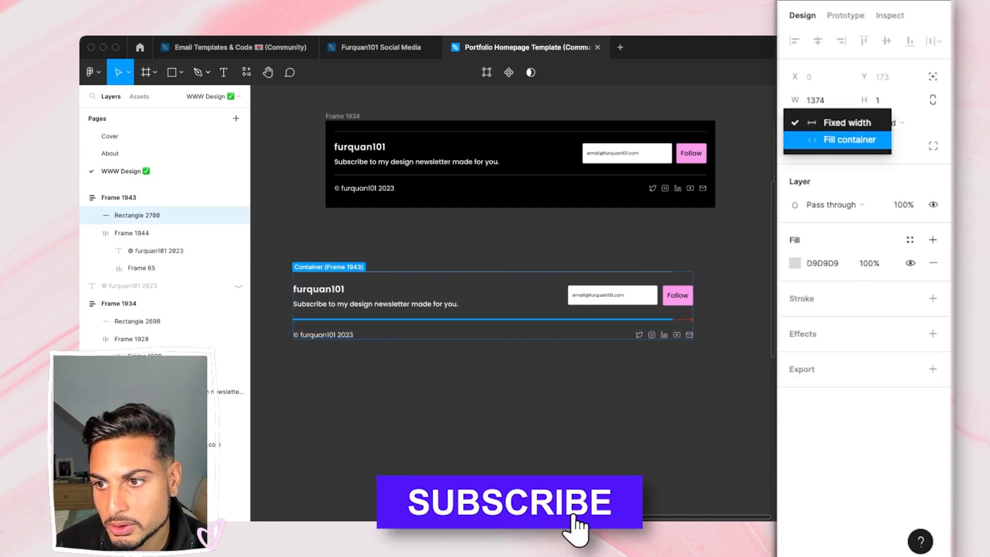
{"action": "left_click", "coordinate": [836, 140]}
{"action": "key", "text": "Escape"}
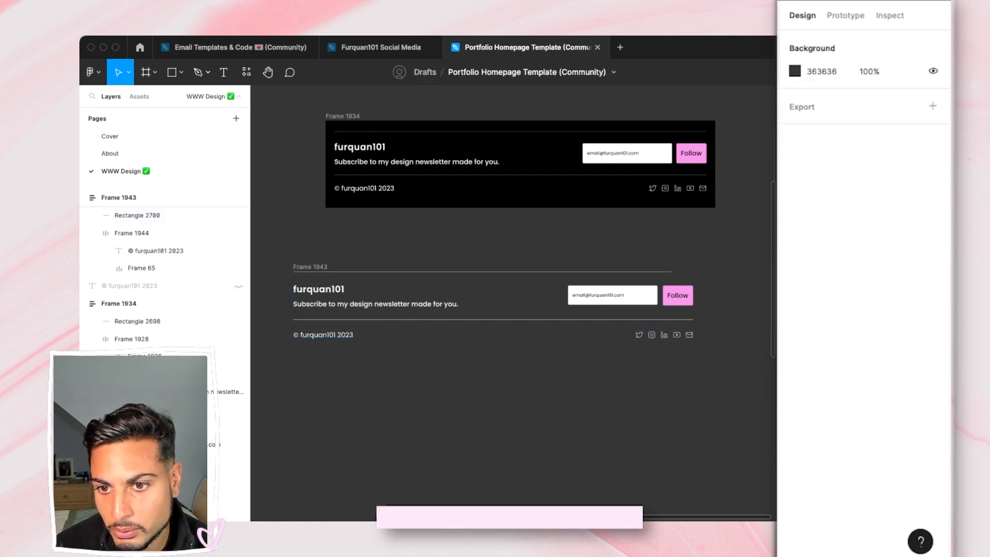
{"action": "left_click", "coordinate": [483, 272]}
{"action": "left_click", "coordinate": [816, 123]}
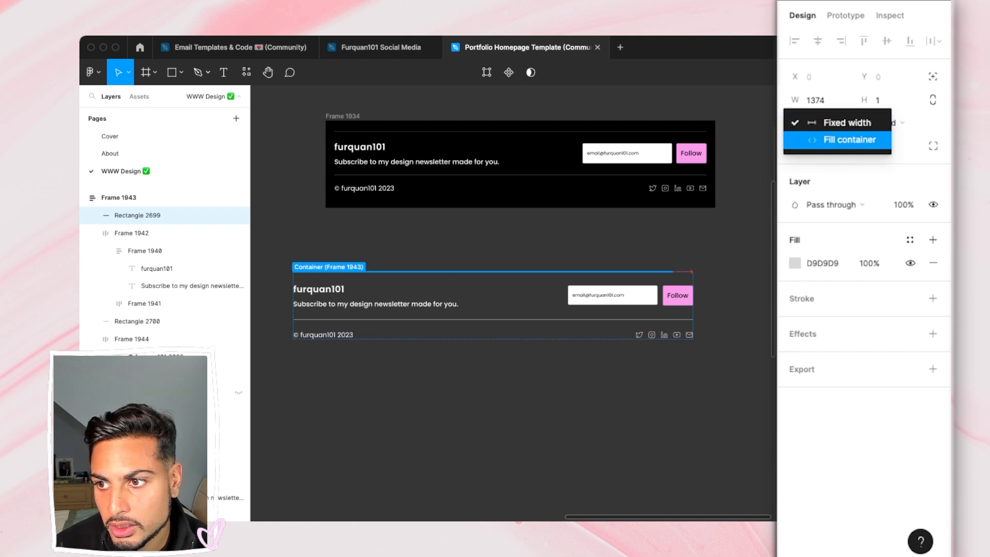
{"action": "left_click", "coordinate": [846, 140]}
{"action": "key", "text": "Escape"}
- Add a black 000000 fill to the rebuilt footer frame
{"action": "left_click", "coordinate": [118, 339]}
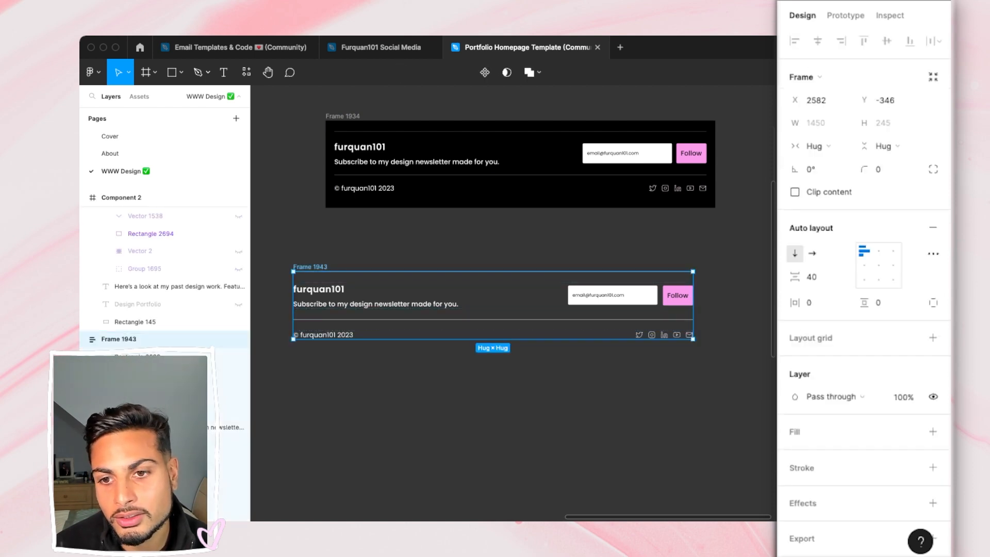
{"action": "left_click", "coordinate": [933, 431]}
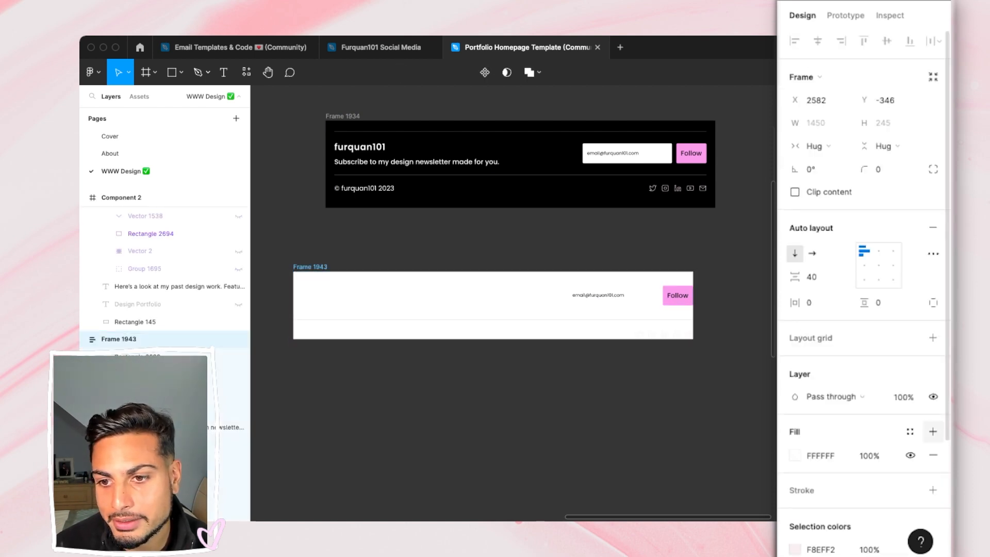
{"action": "left_click", "coordinate": [794, 455]}
{"action": "left_click_drag", "start_coordinate": [693, 356], "coordinate": [644, 378]}
{"action": "scroll", "coordinate": [567, 382], "scroll_direction": "up", "scroll_amount": 1}
{"action": "left_click", "coordinate": [567, 402]}
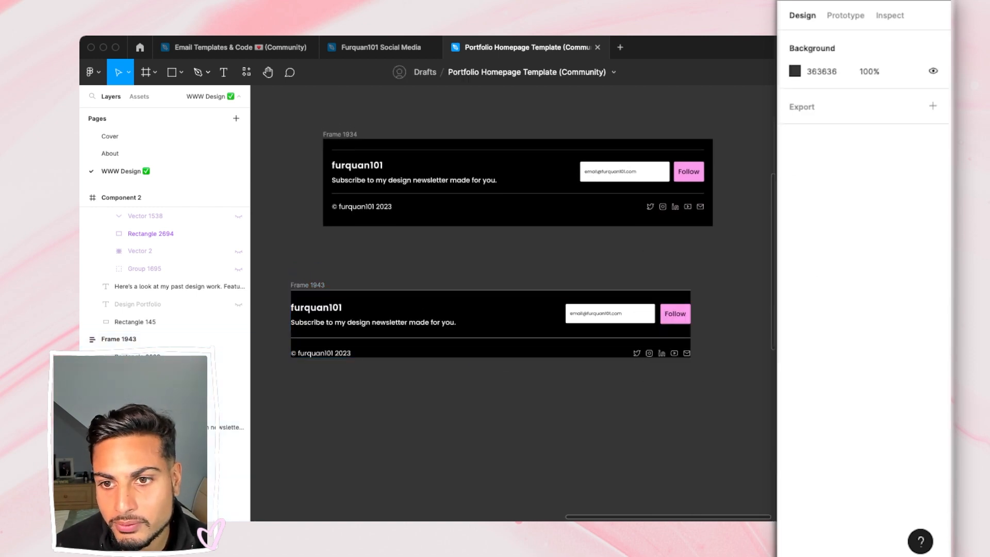
- Set the vertical padding of the rebuilt footer frame (Frame 1943) to 24
{"action": "scroll", "coordinate": [515, 330], "scroll_direction": "left", "scroll_amount": 2}
{"action": "scroll", "coordinate": [515, 330], "scroll_direction": "right", "scroll_amount": 1}
{"action": "left_click", "coordinate": [351, 285]}
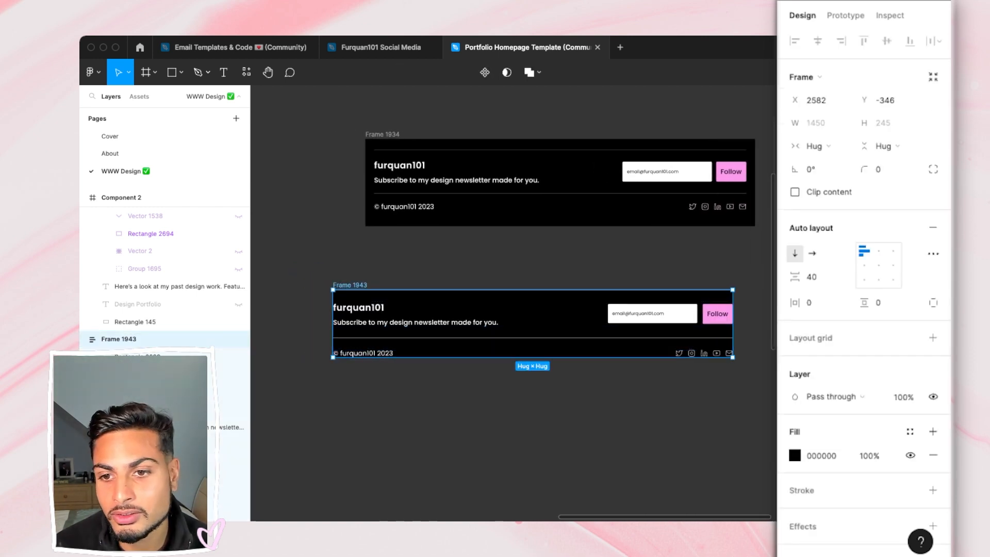
{"action": "scroll", "coordinate": [515, 330], "scroll_direction": "right", "scroll_amount": 1}
{"action": "left_click", "coordinate": [878, 303]}
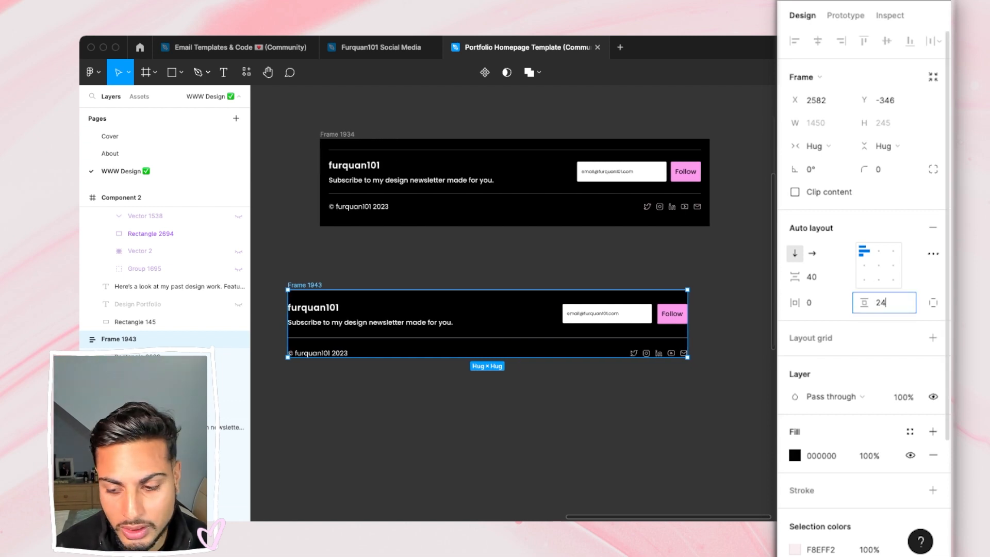
{"action": "type", "text": "24"}
{"action": "key", "text": "Return"}
- Set both the vertical and the horizontal padding of the rebuilt footer frame to 40
{"action": "left_click", "coordinate": [881, 302]}
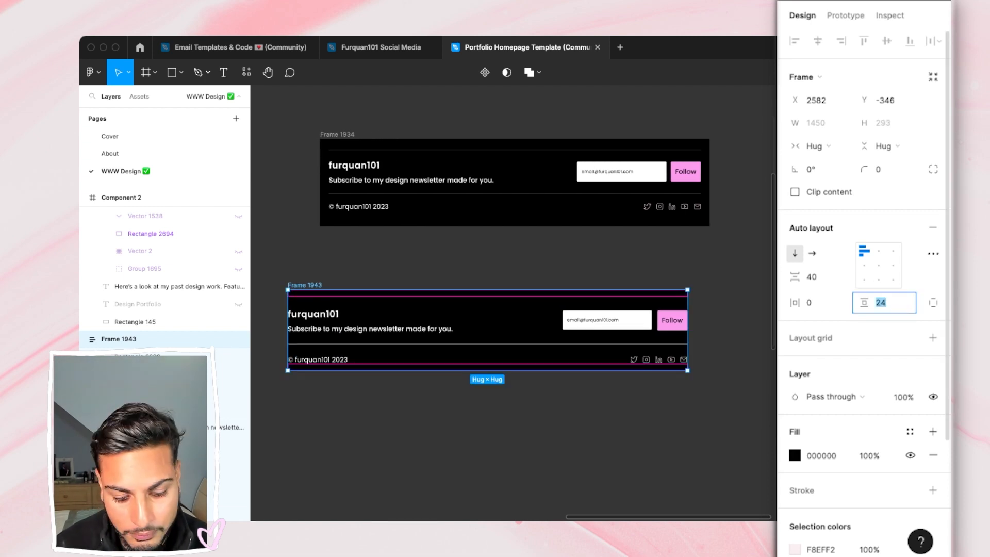
{"action": "key", "text": "Return"}
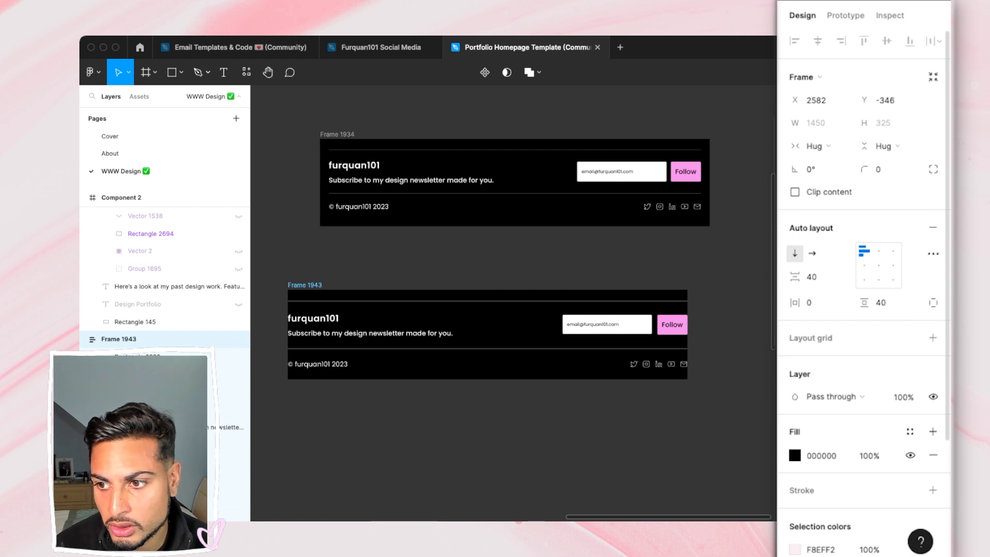
{"action": "left_click", "coordinate": [809, 303]}
{"action": "type", "text": "40"}
{"action": "key", "text": "Return"}
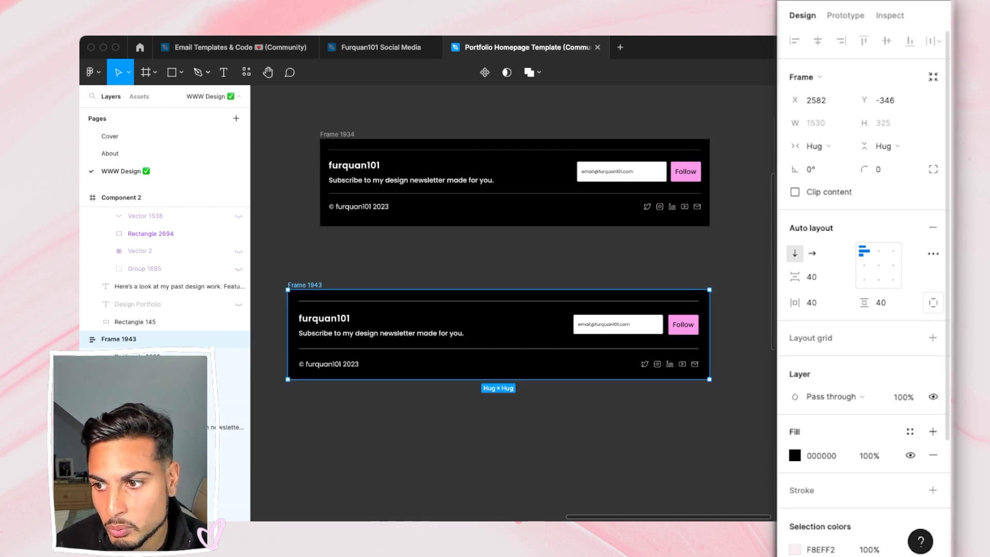
- Switch the rebuilt footer frame to individual padding, set its bottom padding to 64, and deselect the frame
{"action": "left_click", "coordinate": [933, 303]}
{"action": "left_click", "coordinate": [881, 326]}
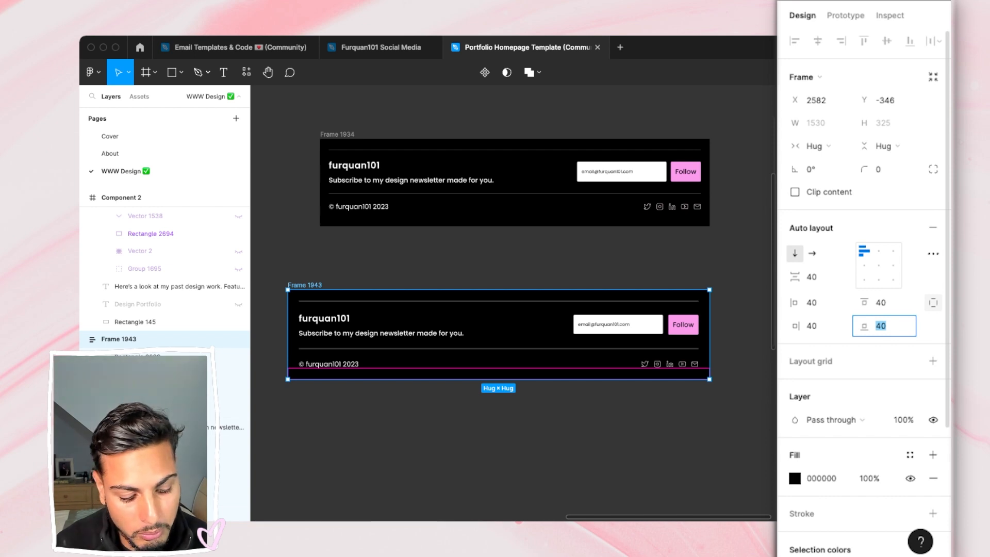
{"action": "type", "text": "6"}
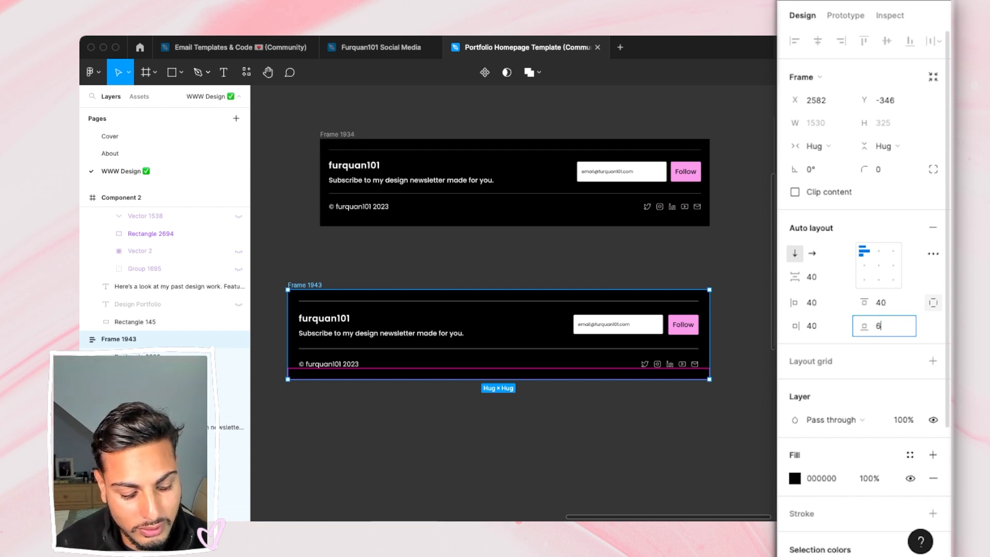
{"action": "type", "text": "4"}
{"action": "key", "text": "Return"}
{"action": "key", "text": "Escape"}
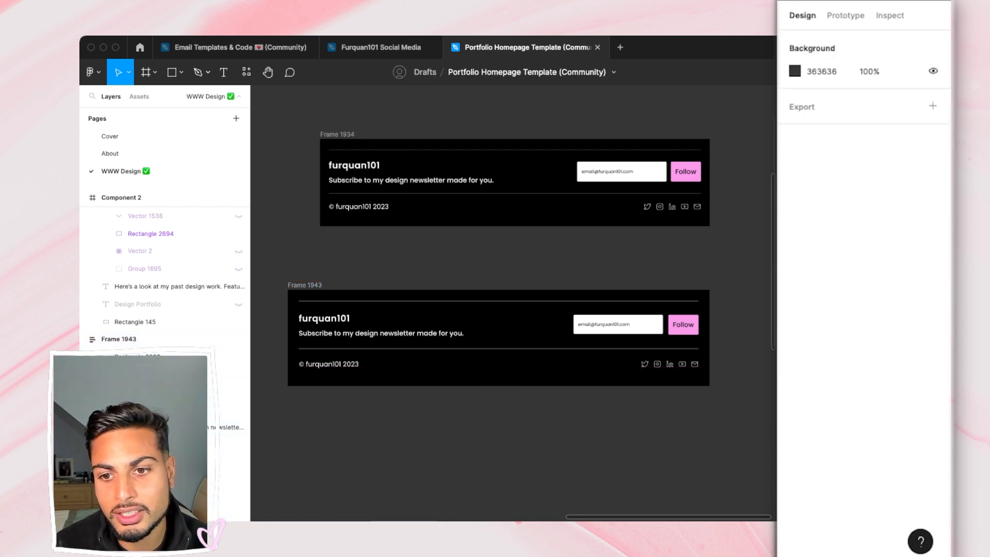